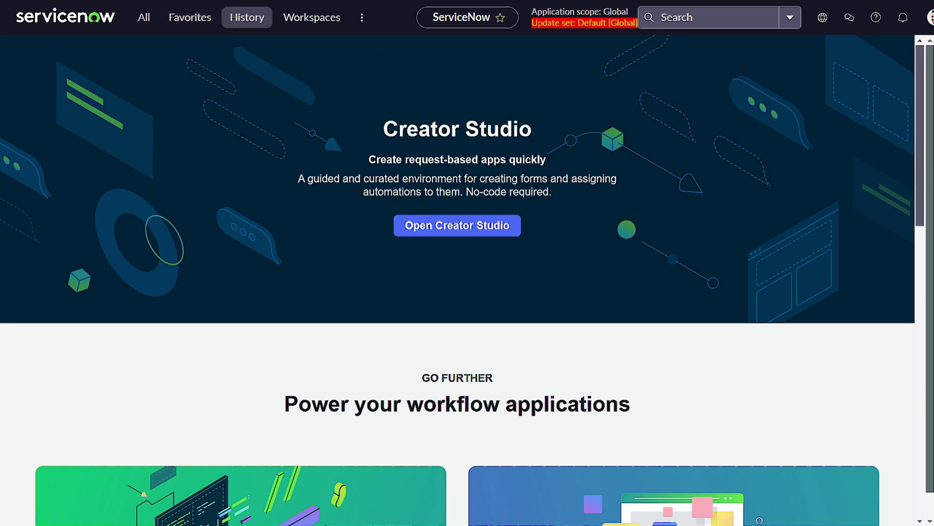
Open the Maintain Items catalog items list from the All menu.
click(138, 18)
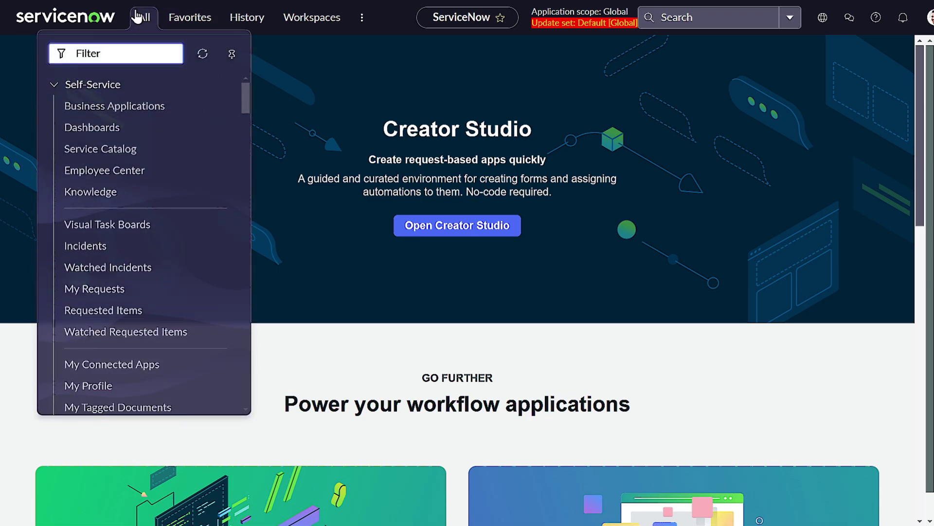
text(maintain i)
click(105, 228)
click(140, 22)
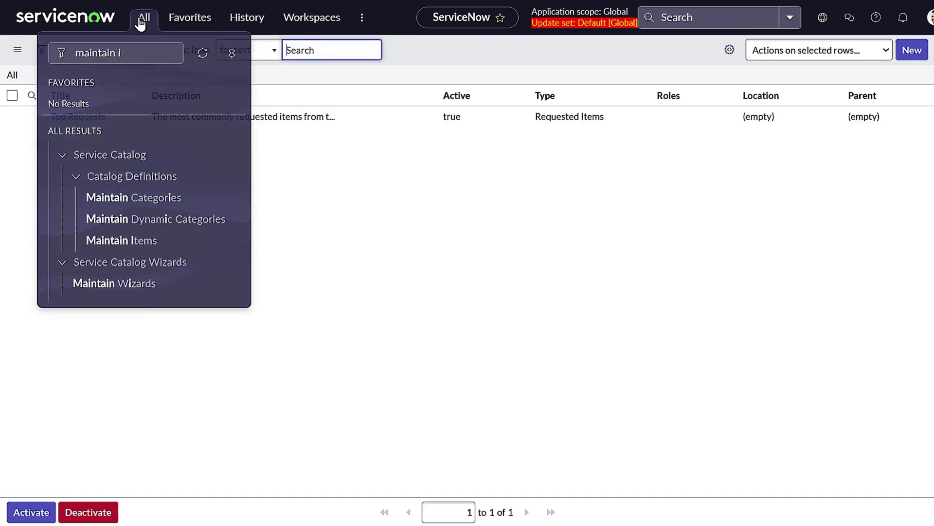
click(141, 20)
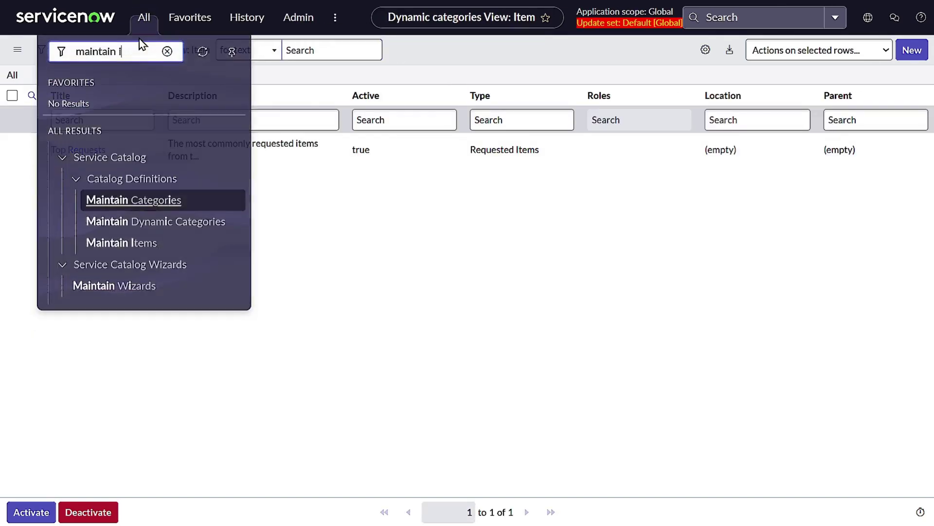
click(162, 245)
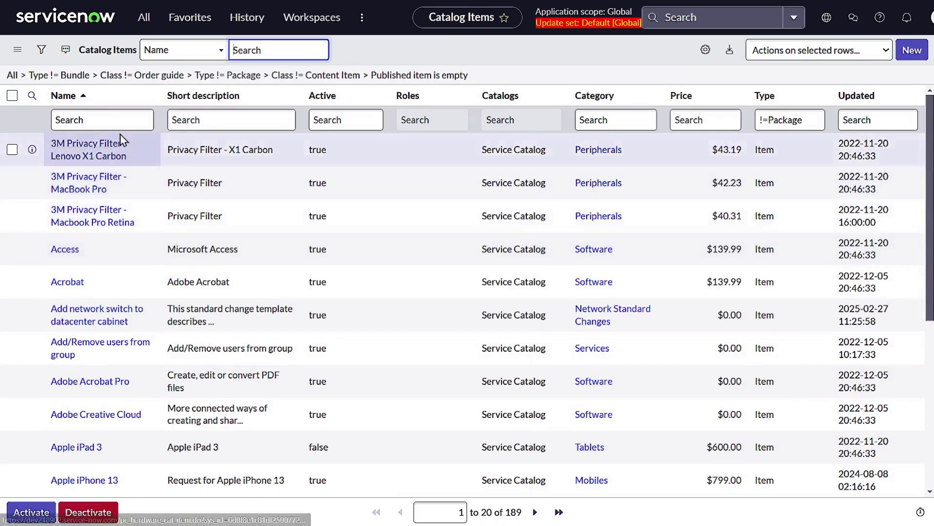
Filter catalog items by name 'meet' and open the Meet record.
click(113, 119)
text(meet)
key(Return)
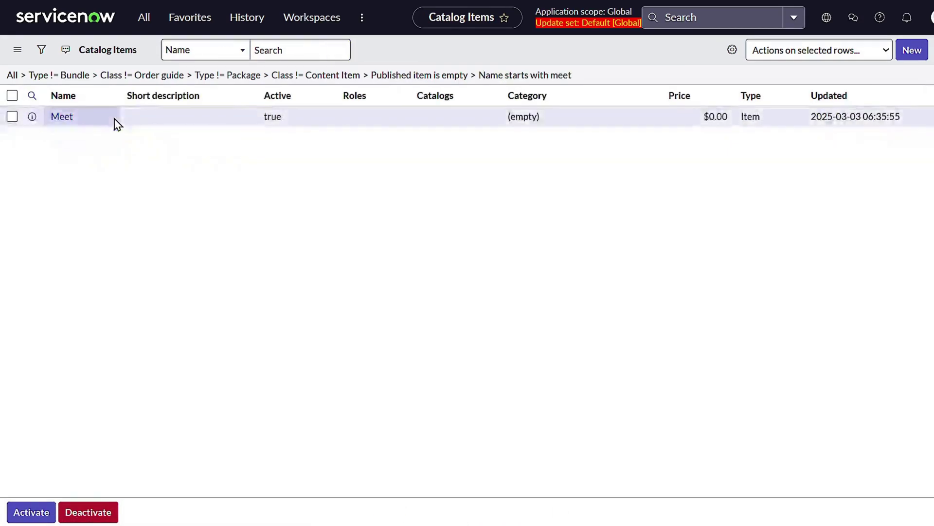
click(57, 151)
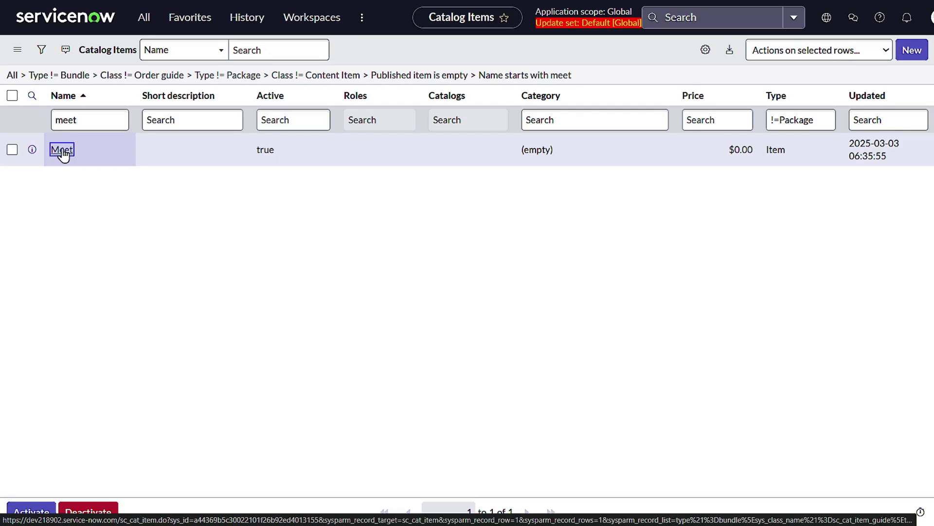
click(63, 151)
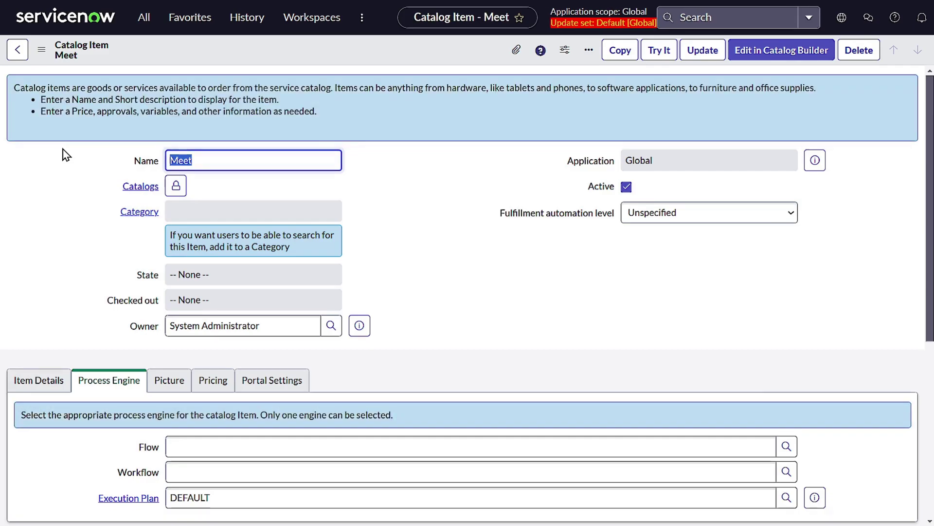
scroll(459, 316, down, 4)
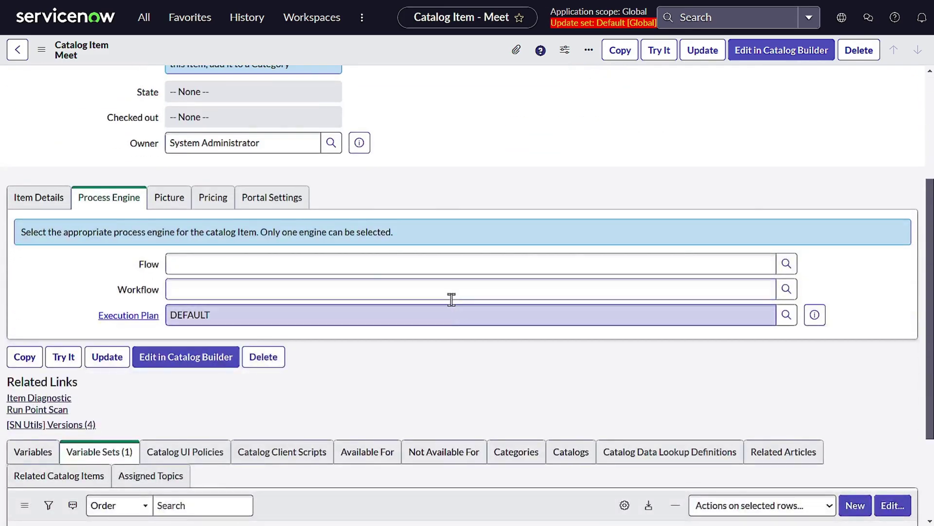
scroll(447, 185, down, 7)
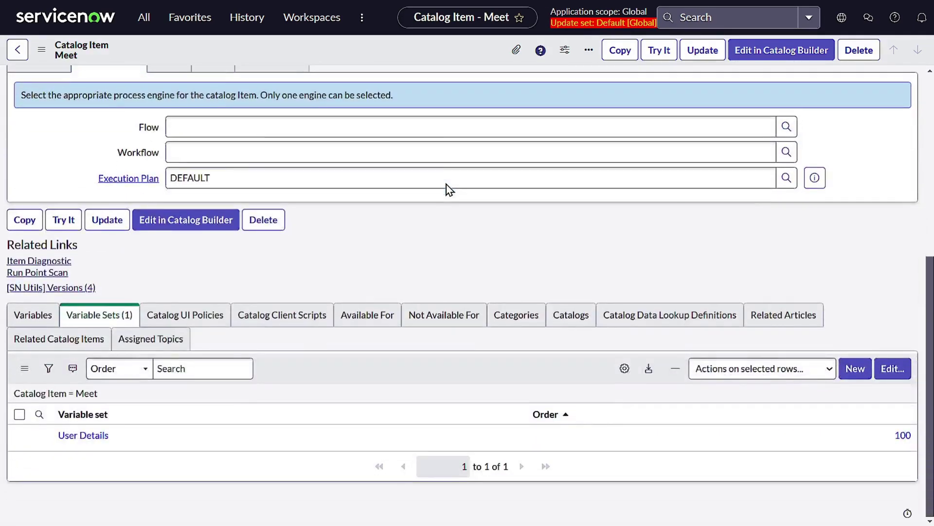
scroll(378, 200, up, 6)
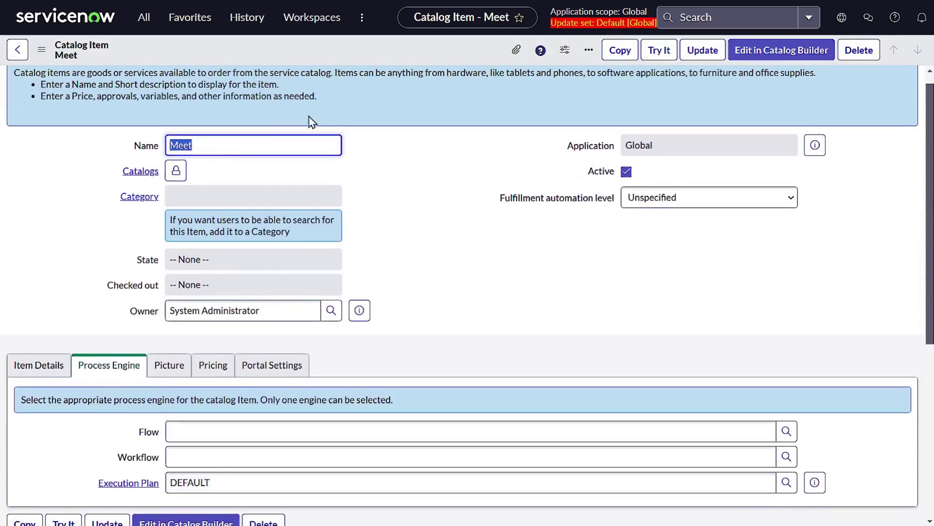
scroll(173, 139, down, 6)
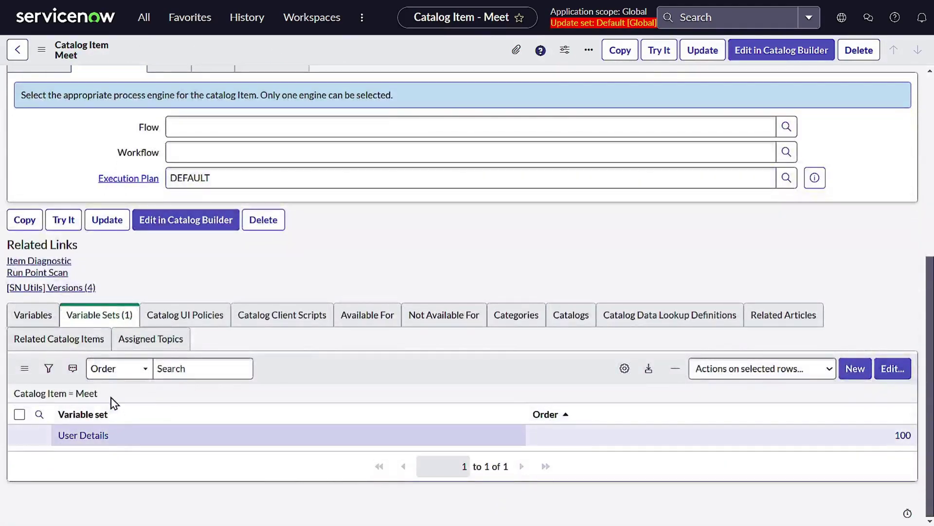
click(90, 437)
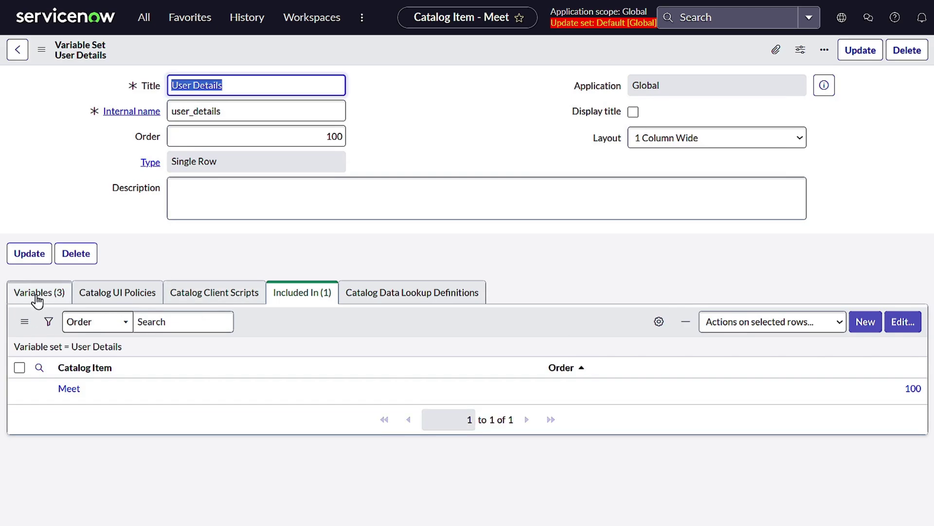
click(36, 296)
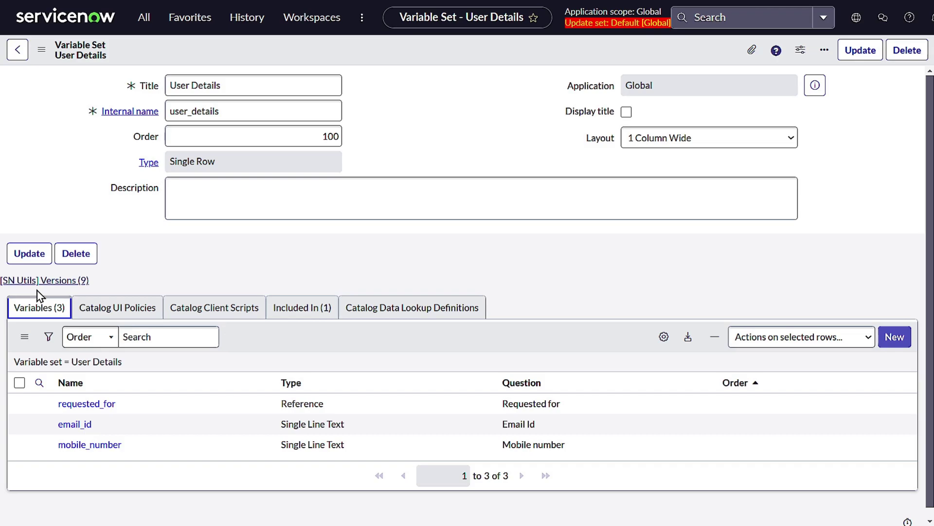
scroll(232, 232, down, 1)
drag(138, 396, 42, 403)
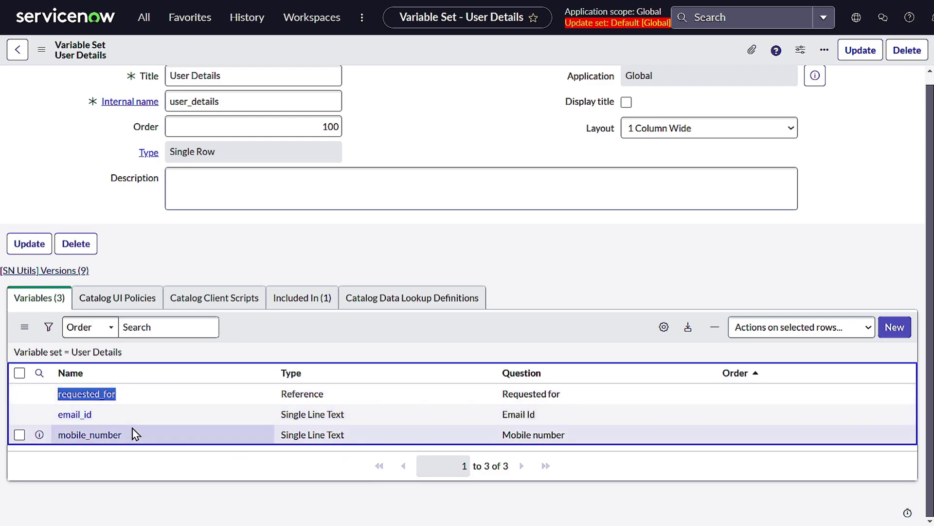
click(152, 489)
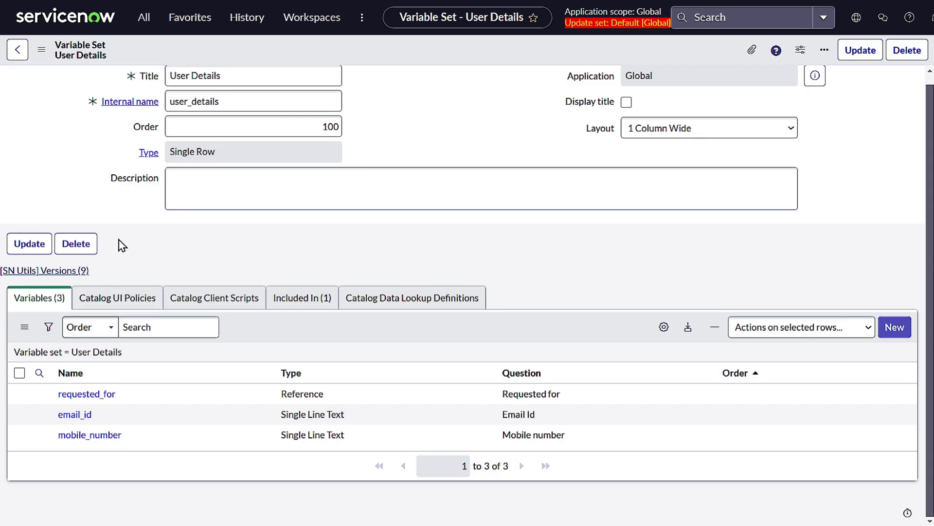
click(17, 51)
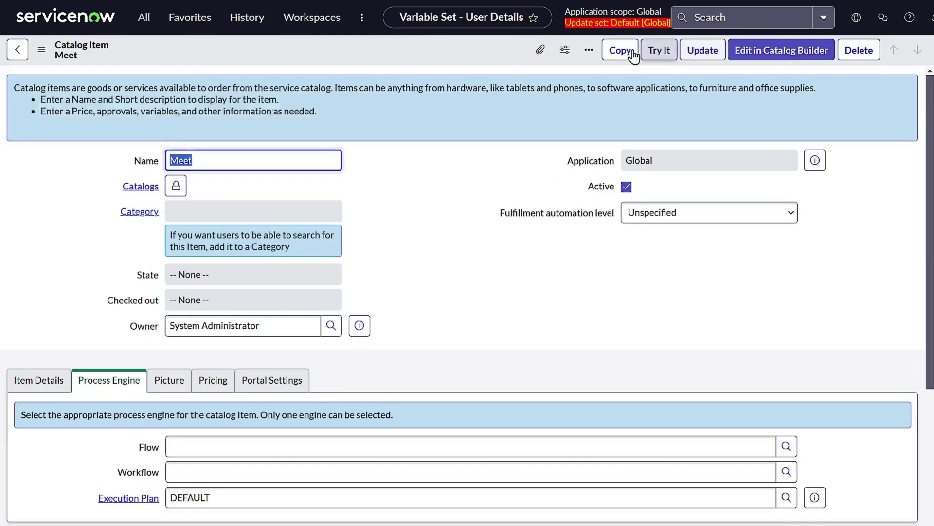
Preview Meet with Try It and choose a Requested for user; Email Id and Mobile number stay blank.
click(658, 50)
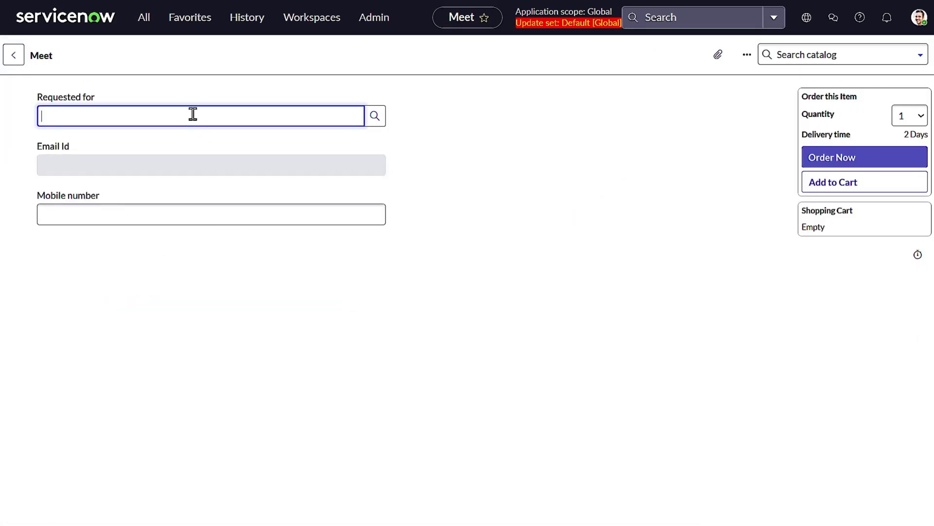
text(**)
click(151, 150)
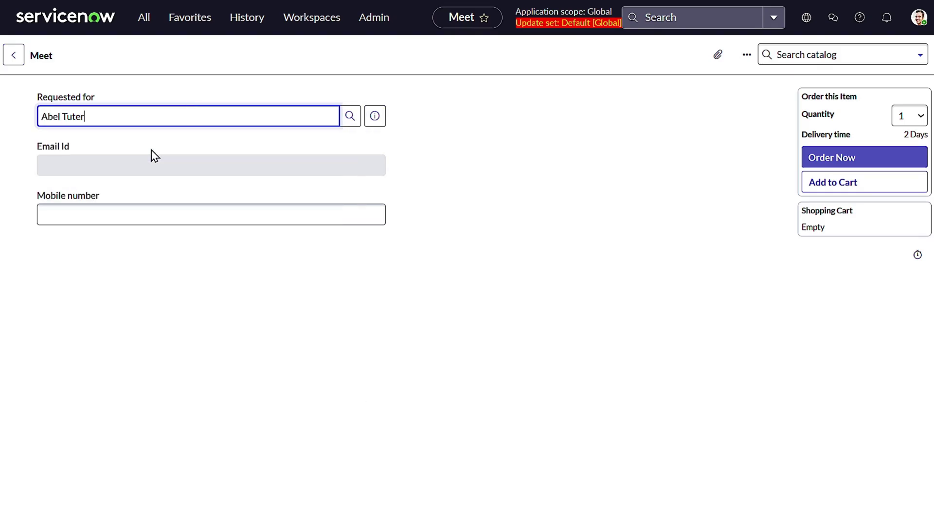
click(535, 170)
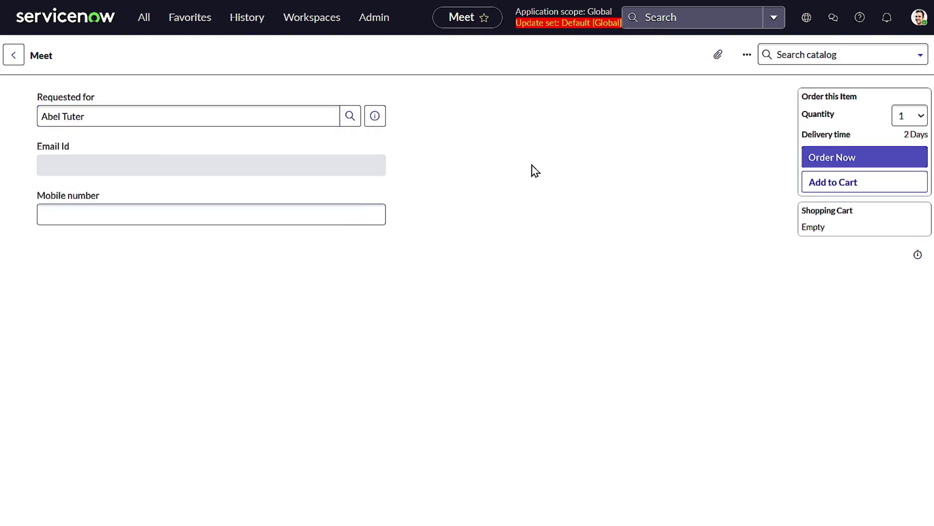
click(117, 217)
click(605, 195)
click(83, 213)
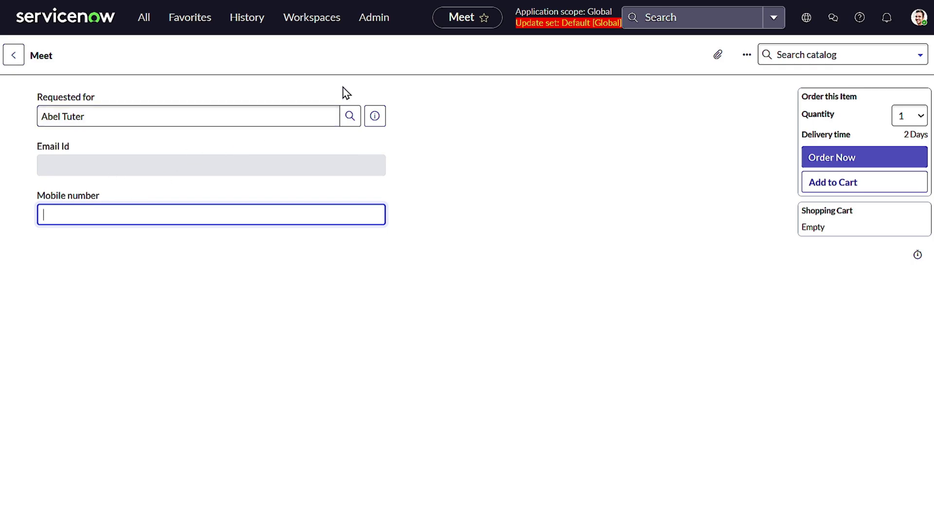
Configure the Meet catalog item from the form's context menu, leaving the order page.
right_click(394, 36)
right_click(341, 56)
click(371, 68)
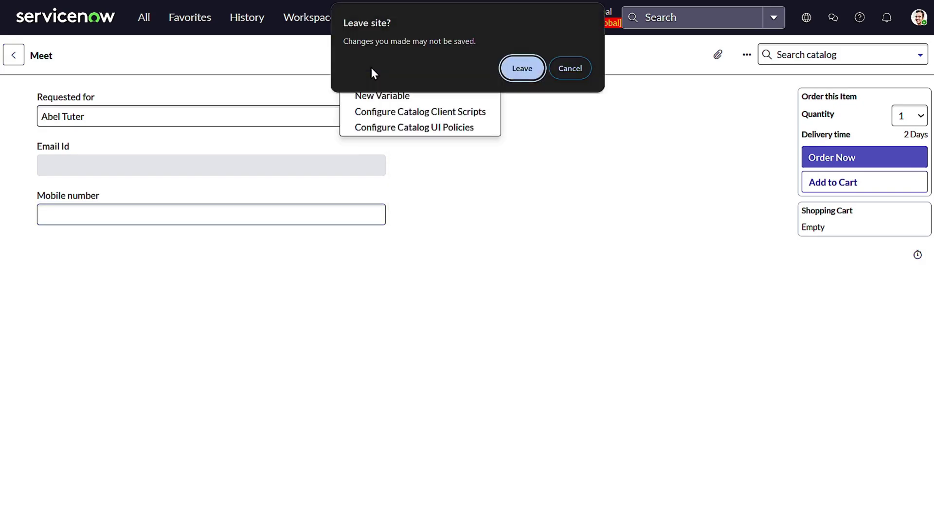
click(535, 68)
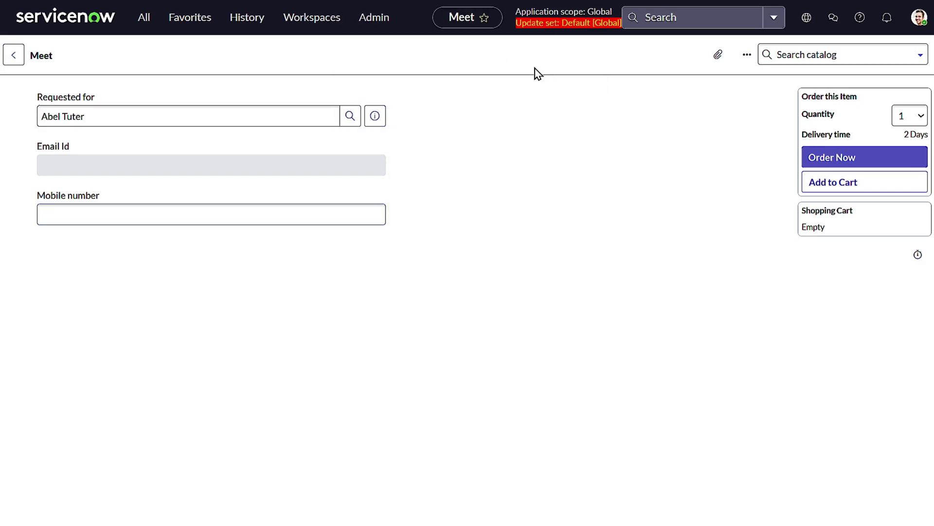
Open the User Details variable set and show its Catalog Data Lookup Definitions.
scroll(370, 171, down, 4)
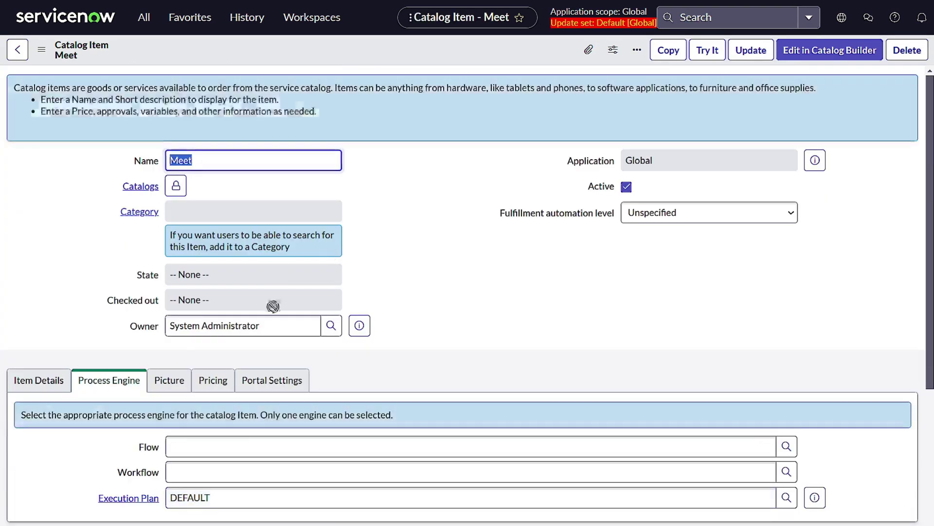
scroll(273, 307, down, 6)
click(101, 336)
click(98, 451)
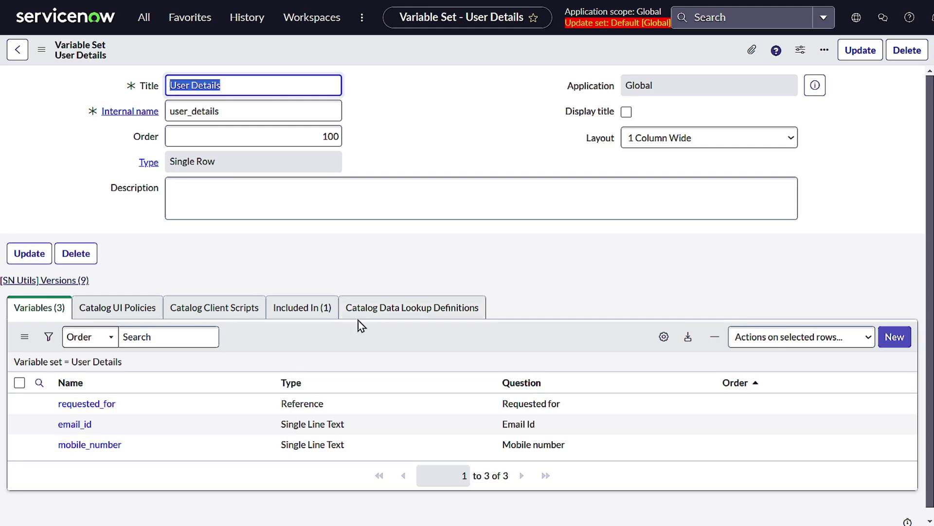
click(382, 316)
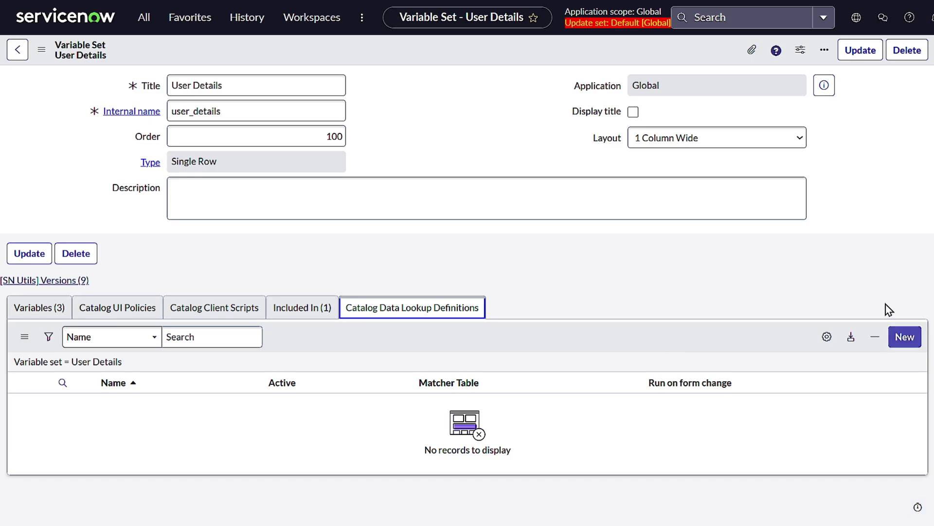
Create a new lookup definition named 'User Details' that applies to A Variable Set.
click(901, 337)
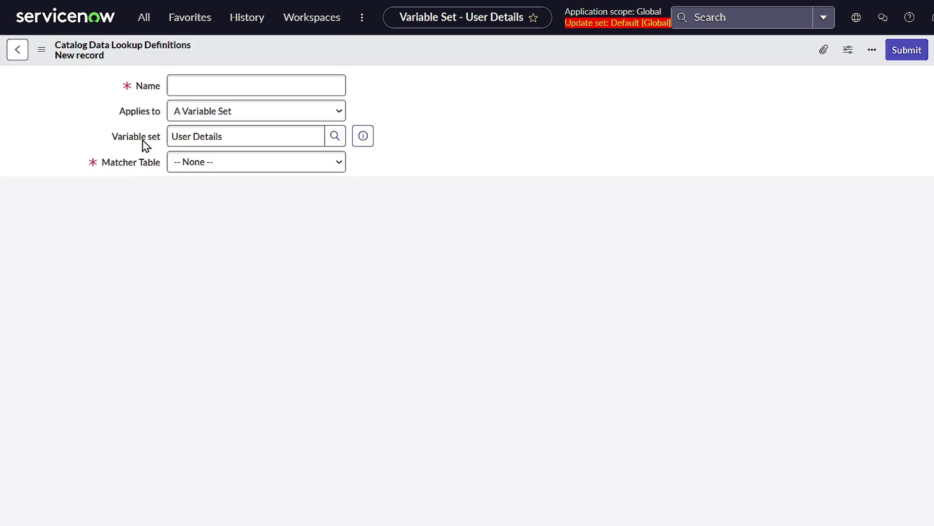
click(194, 88)
text(UserDEtail)
key(BackSpace)
key(BackSpace)
key(BackSpace)
key(BackSpace)
key(BackSpace)
key(BackSpace)
text(Details)
click(485, 131)
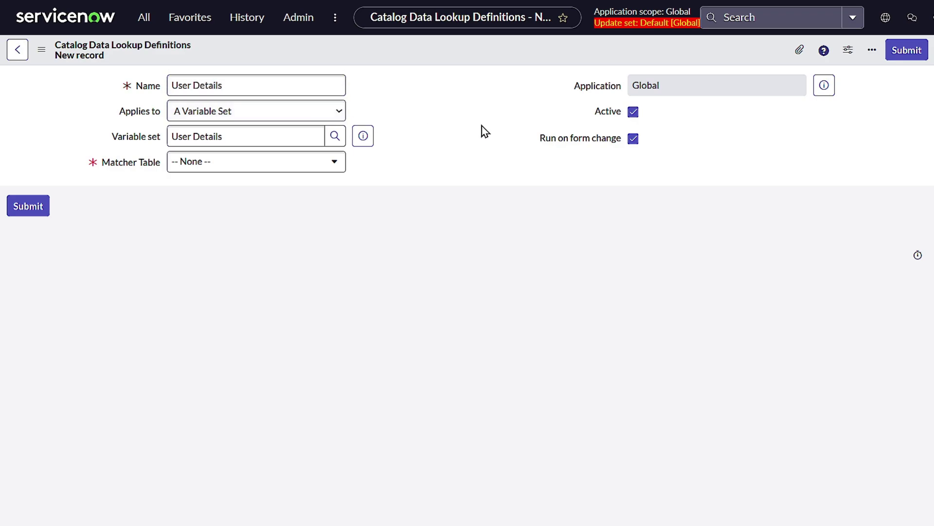
click(264, 124)
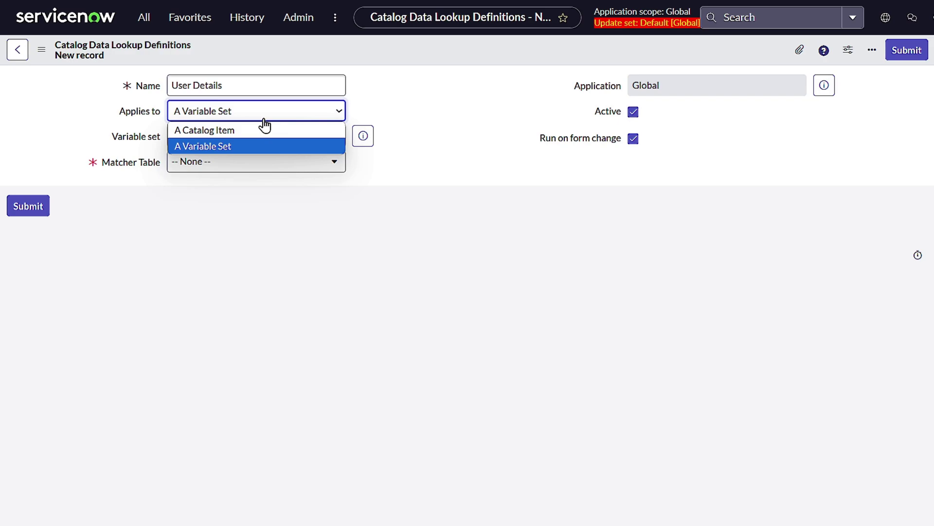
click(418, 97)
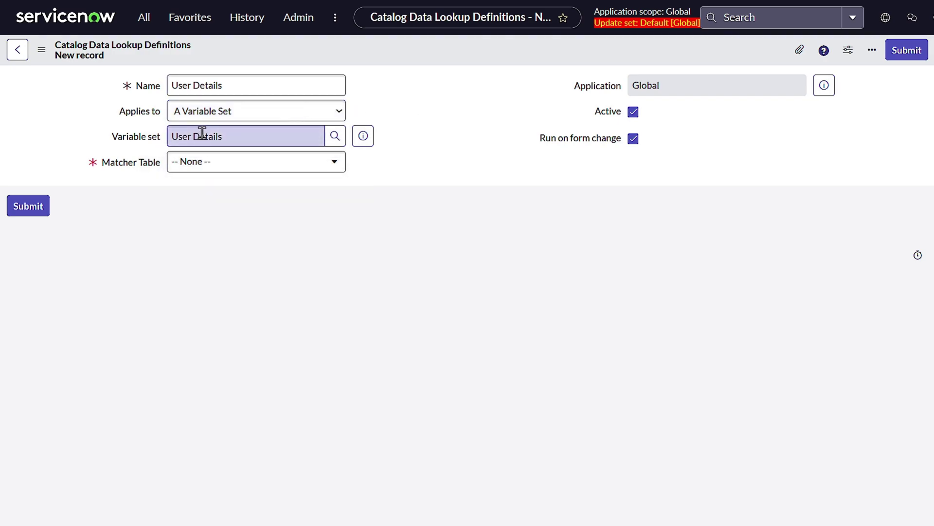
drag(286, 127, 111, 134)
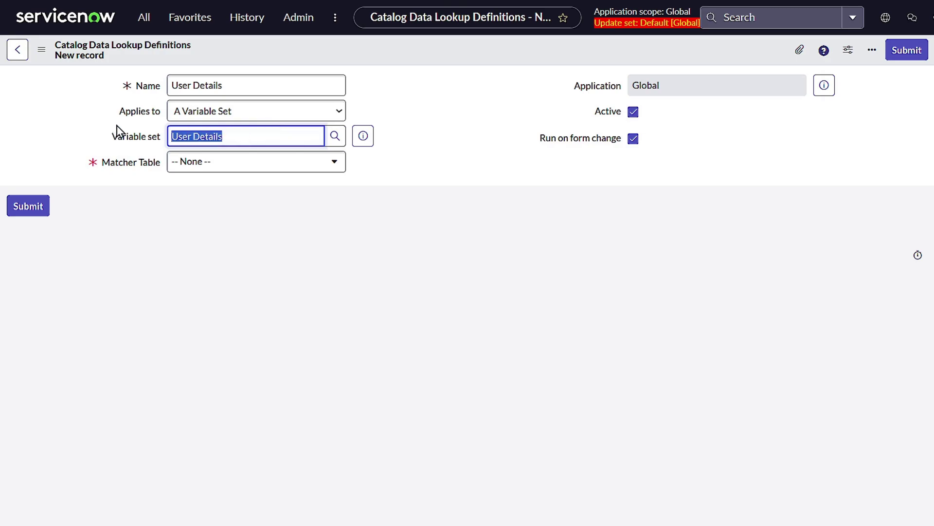
Set the Matcher Table to User [sys_user].
click(197, 165)
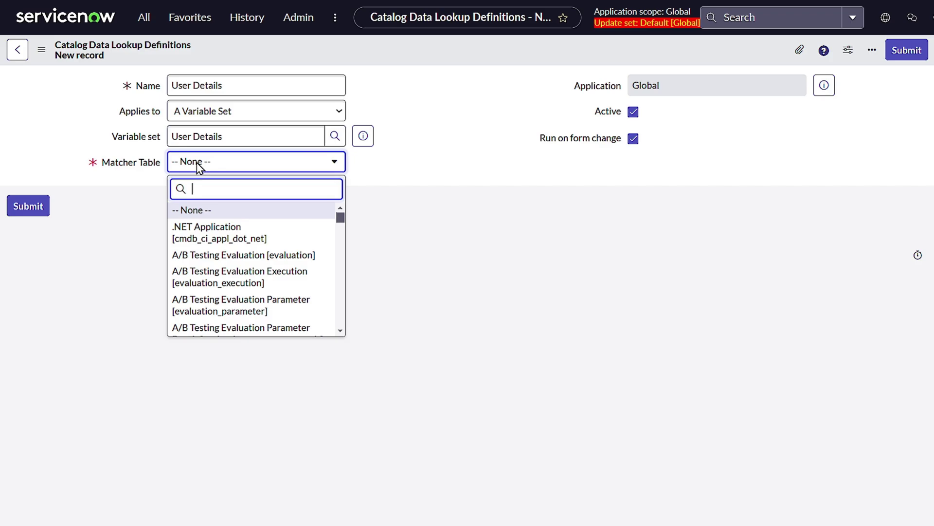
text(sys_i)
key(BackSpace)
text(user)
scroll(219, 252, down, 3)
scroll(220, 263, down, 6)
scroll(221, 263, up, 5)
scroll(220, 263, down, 2)
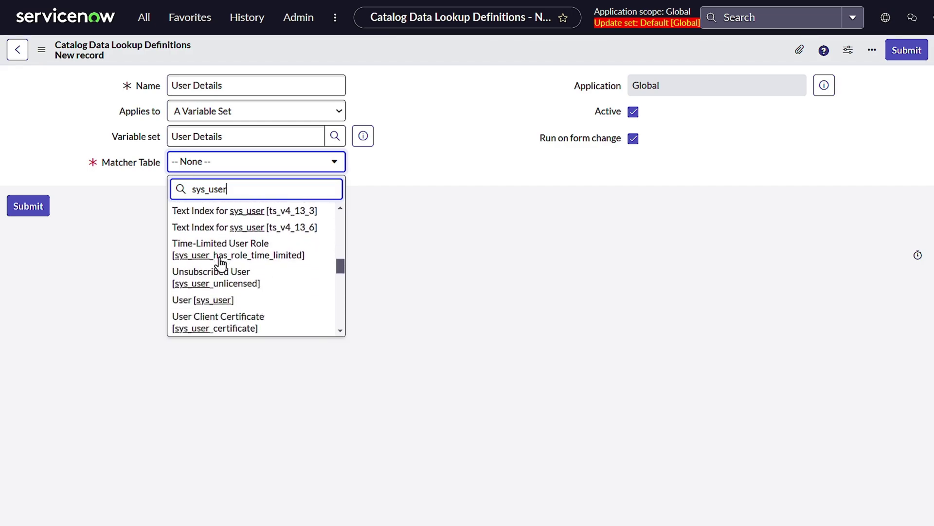
click(210, 301)
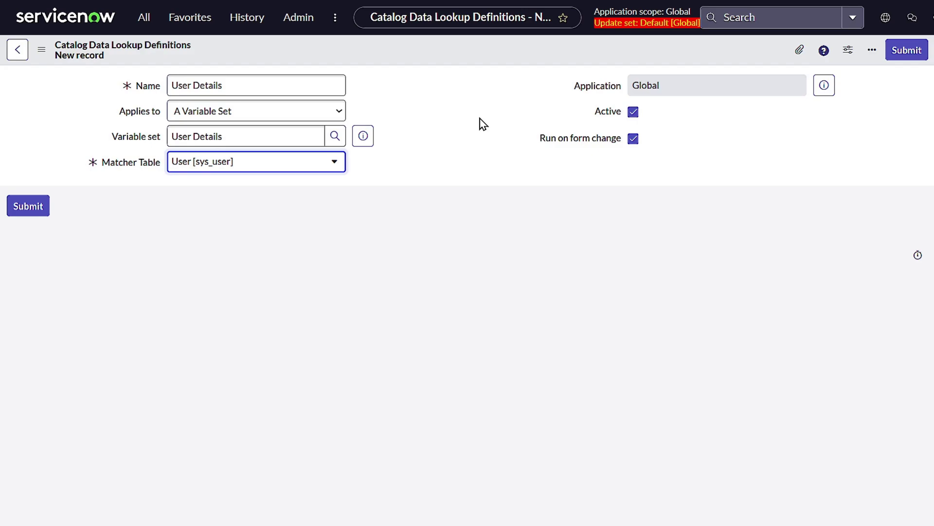
drag(535, 136, 621, 152)
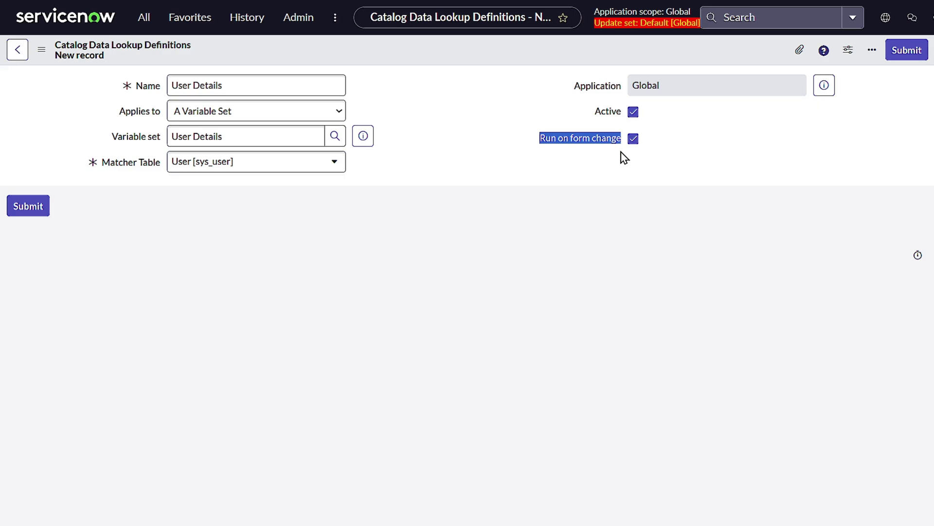
right_click(470, 59)
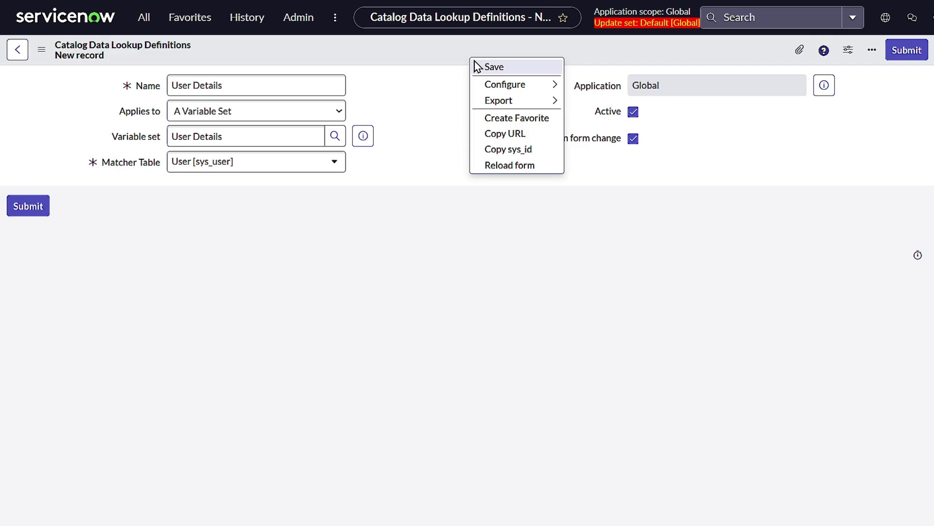
Save the definition and start a matcher with source variable requested_for and exact lookup match.
click(478, 66)
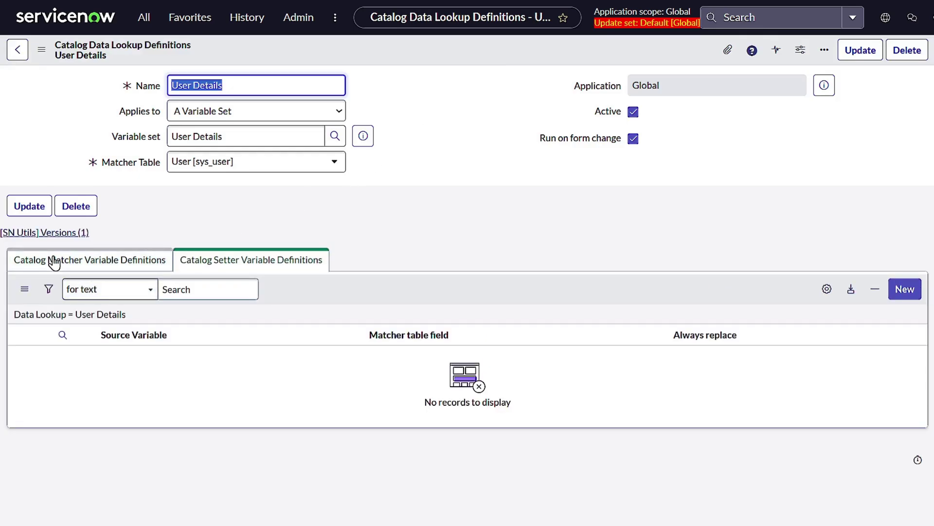
click(77, 259)
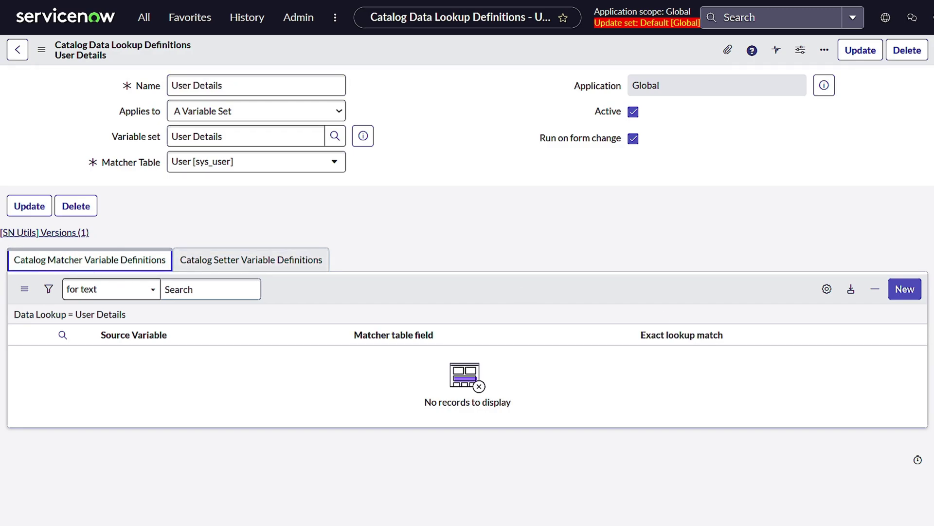
click(904, 291)
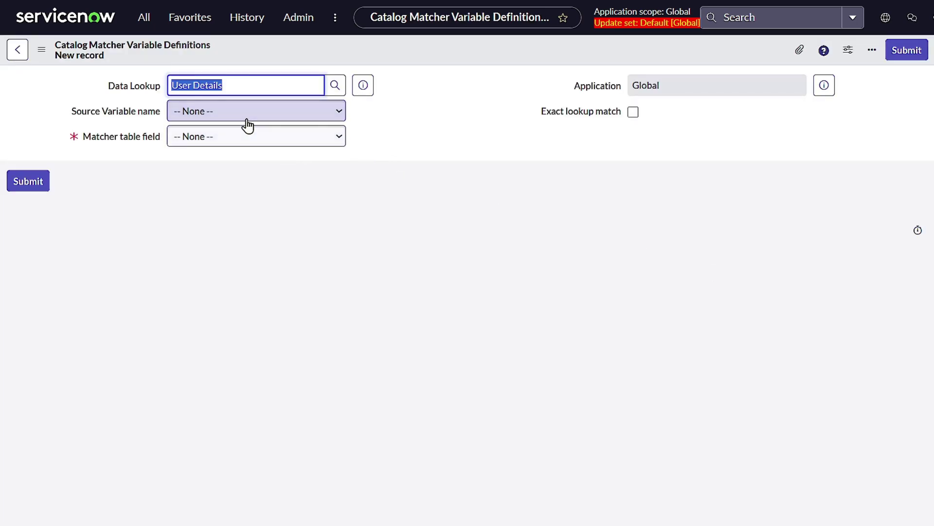
click(247, 121)
click(245, 166)
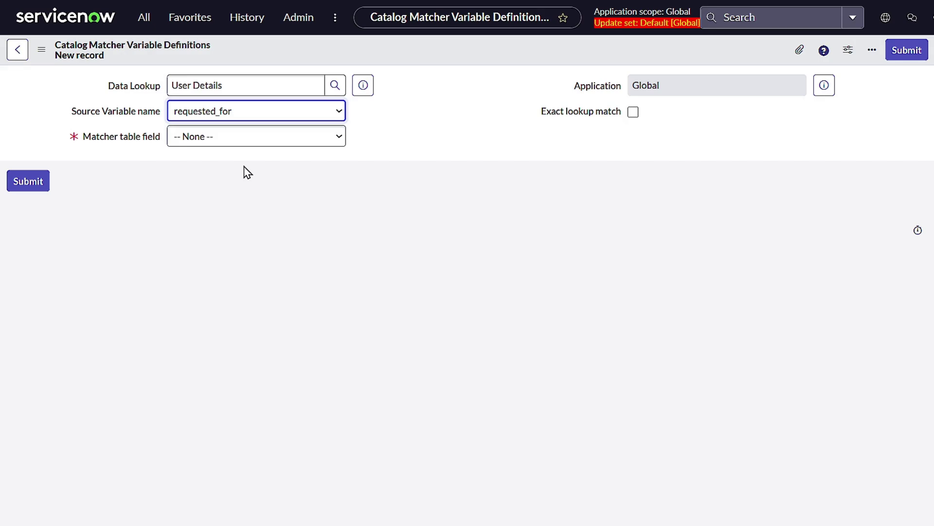
click(635, 113)
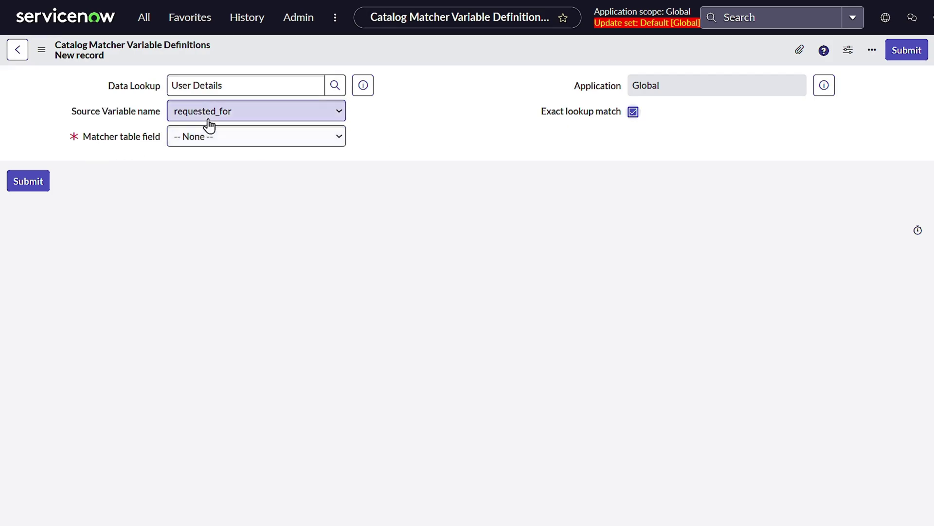
Match requested_for against the user's Sys ID field and submit the matcher.
click(209, 144)
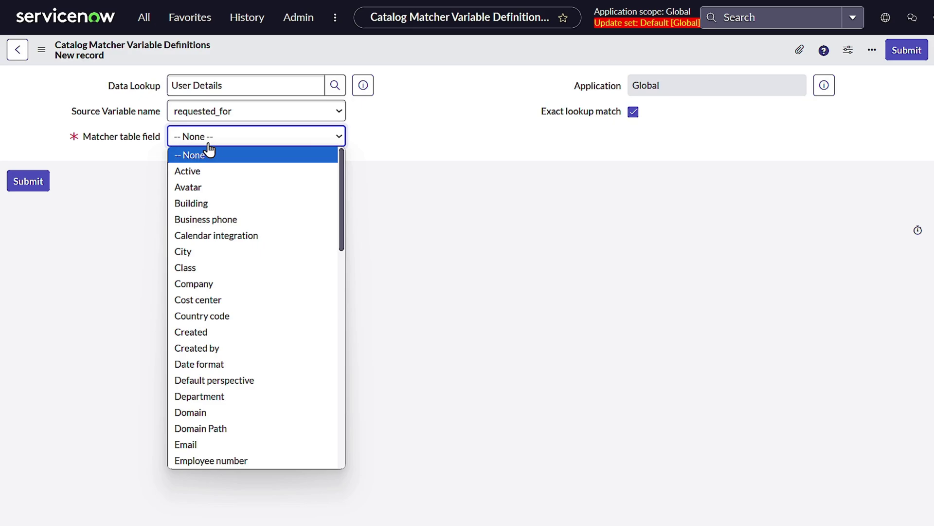
scroll(221, 202, down, 13)
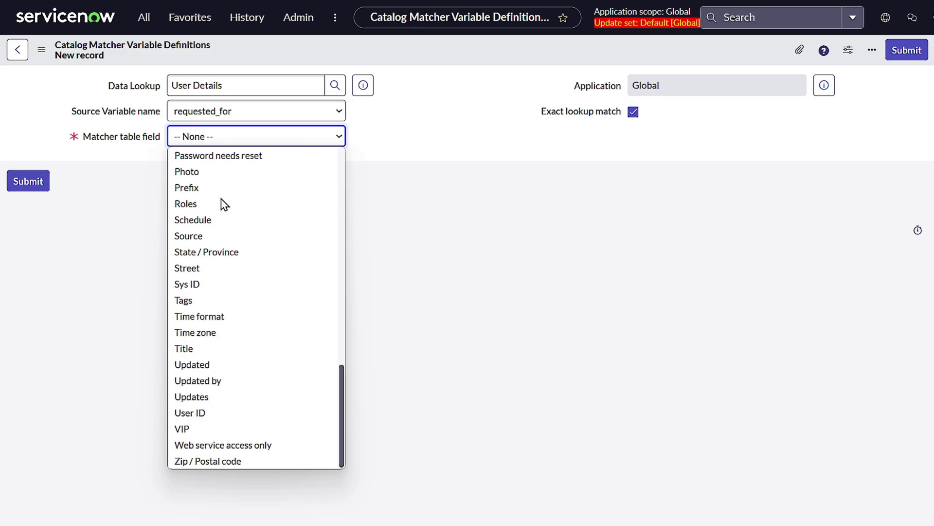
click(323, 413)
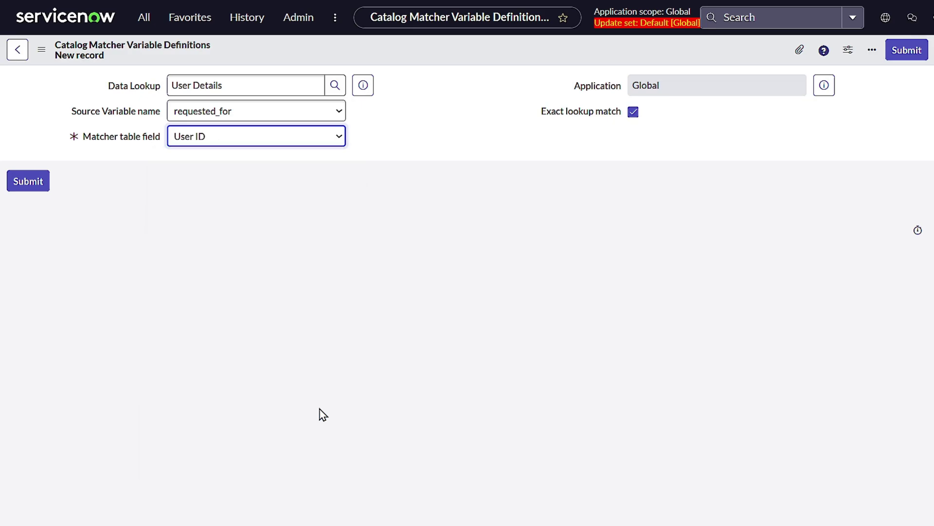
click(264, 142)
click(265, 329)
click(921, 50)
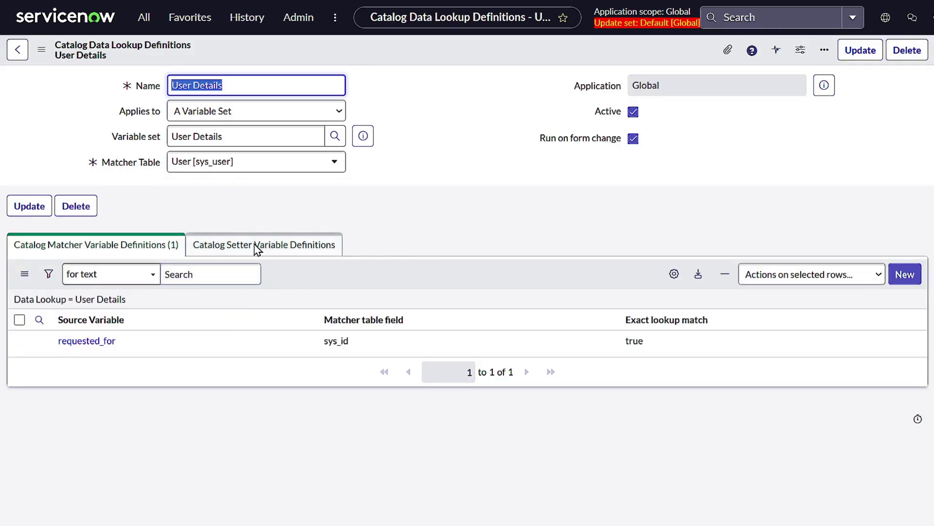
Create a new Catalog Setter Variable Definition and bring up its Source Variable choices.
click(296, 267)
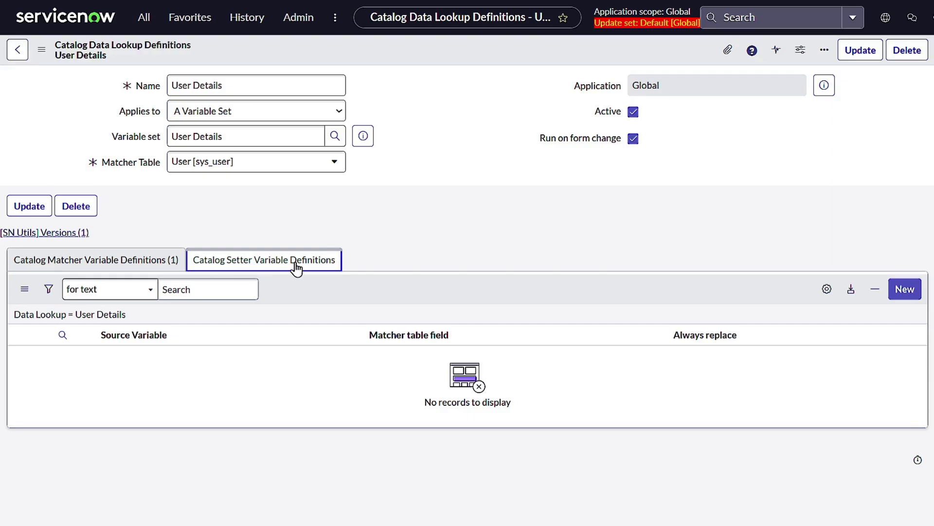
click(911, 298)
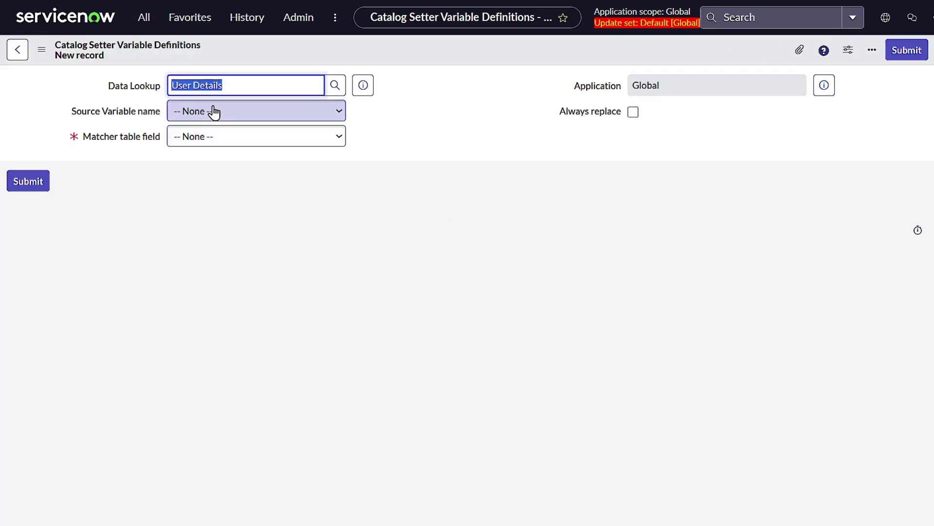
click(216, 112)
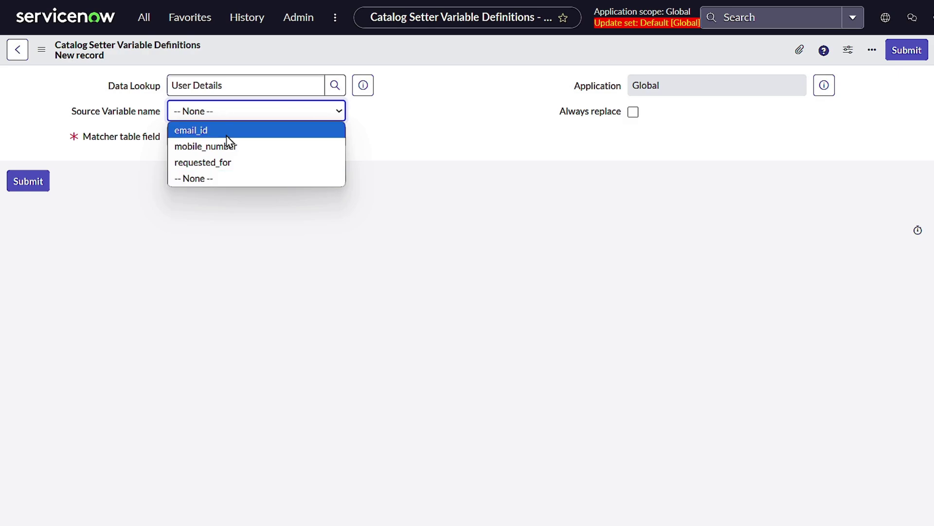
Add a setter filling email_id from the user's Email field with Always replace, and submit it.
click(226, 136)
click(227, 140)
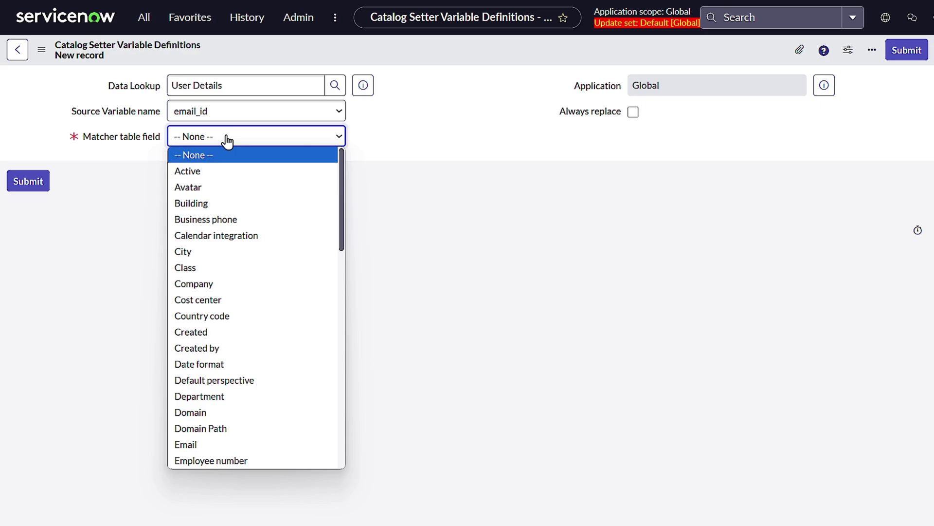
scroll(243, 231, down, 3)
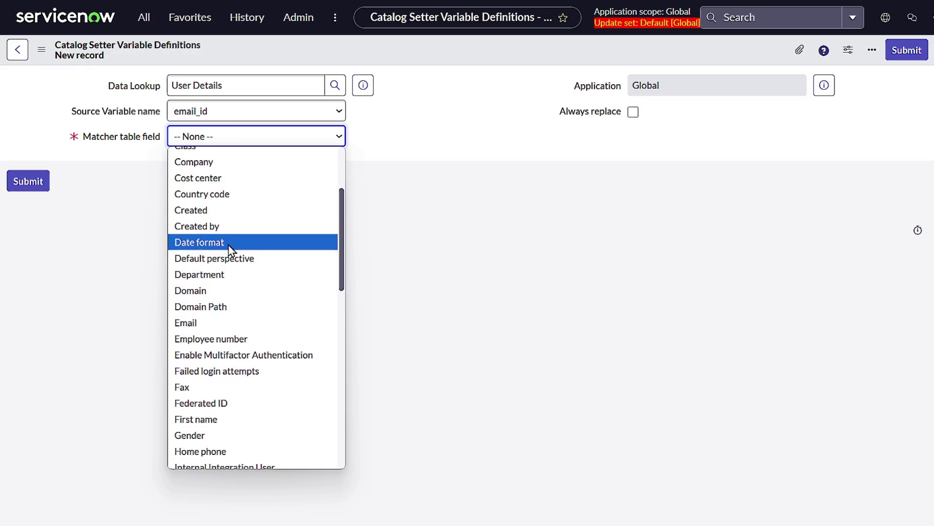
click(179, 324)
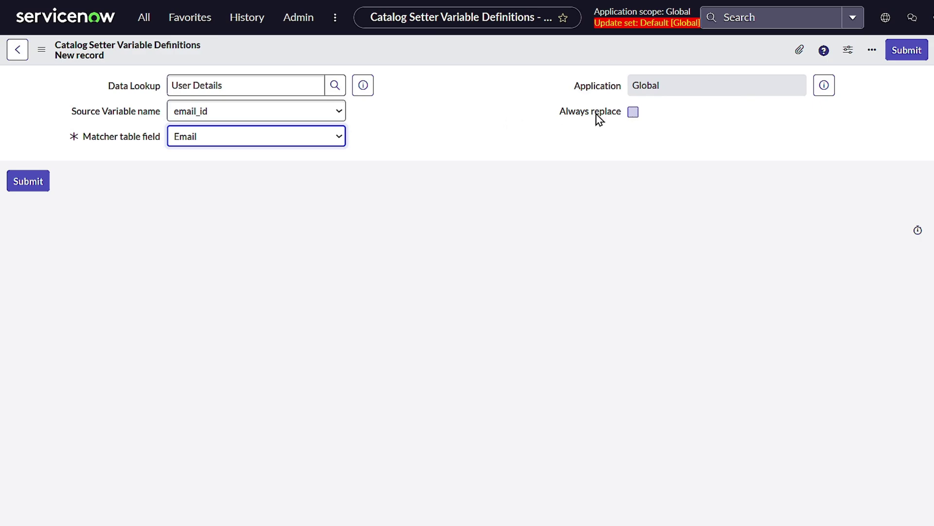
drag(548, 113, 672, 125)
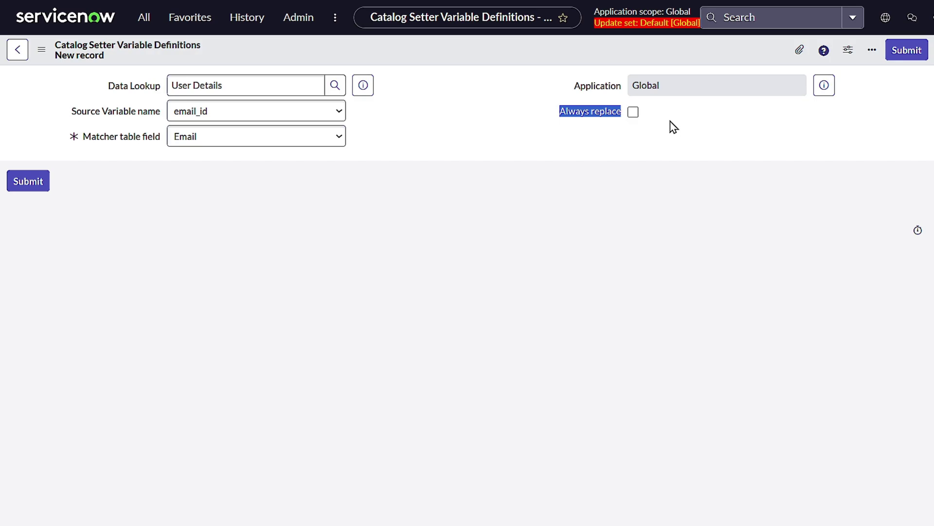
click(673, 126)
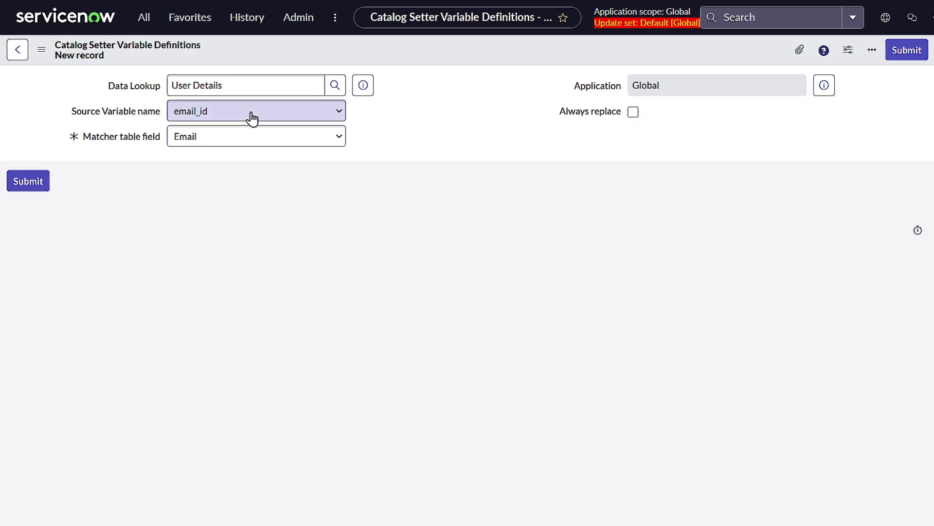
click(633, 111)
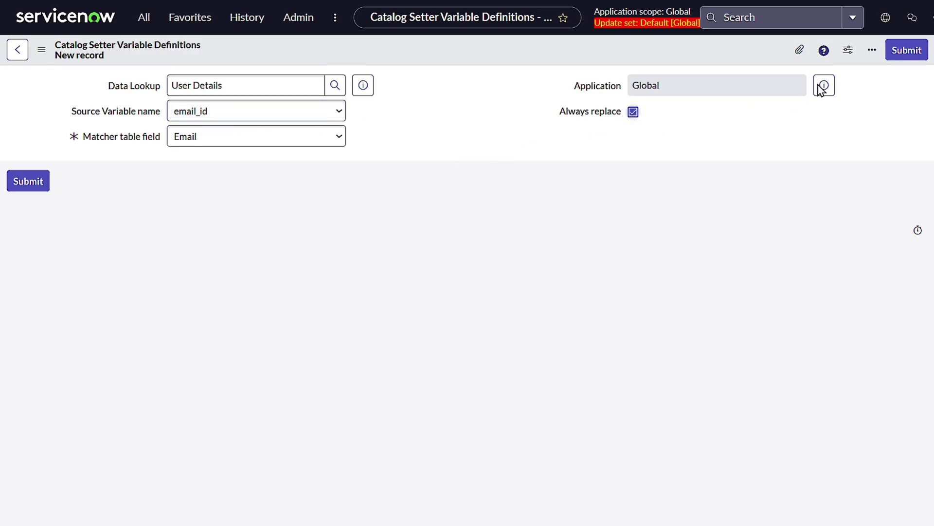
click(918, 49)
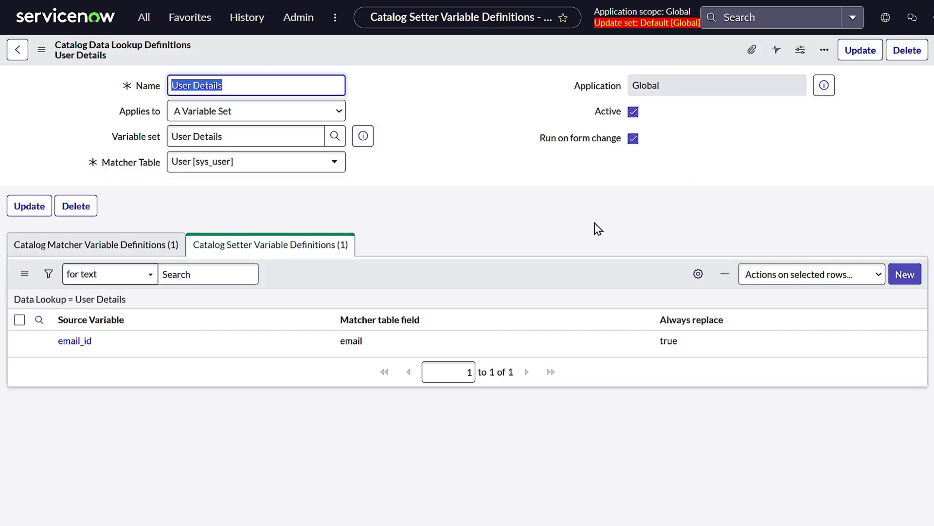
Add a setter filling mobile_number from the user's Mobile phone with Always replace, and submit it.
click(900, 289)
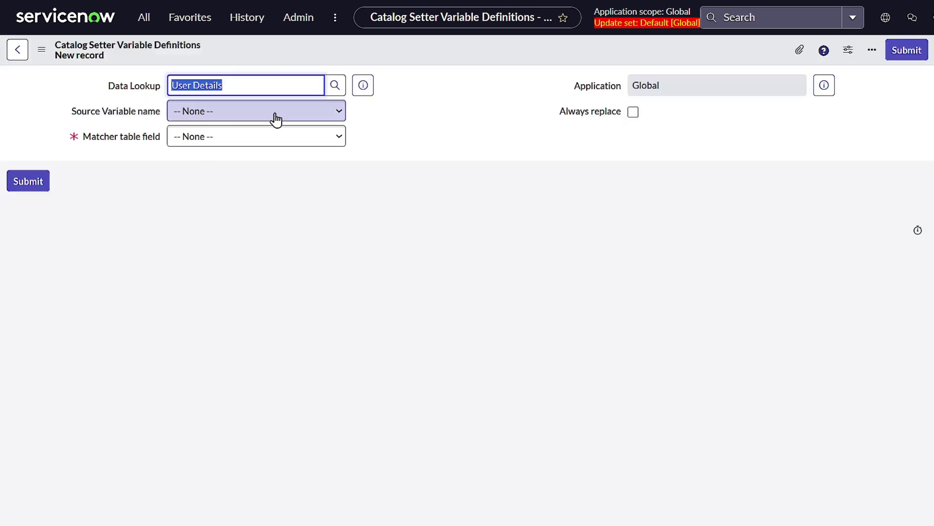
click(273, 119)
click(275, 146)
click(263, 144)
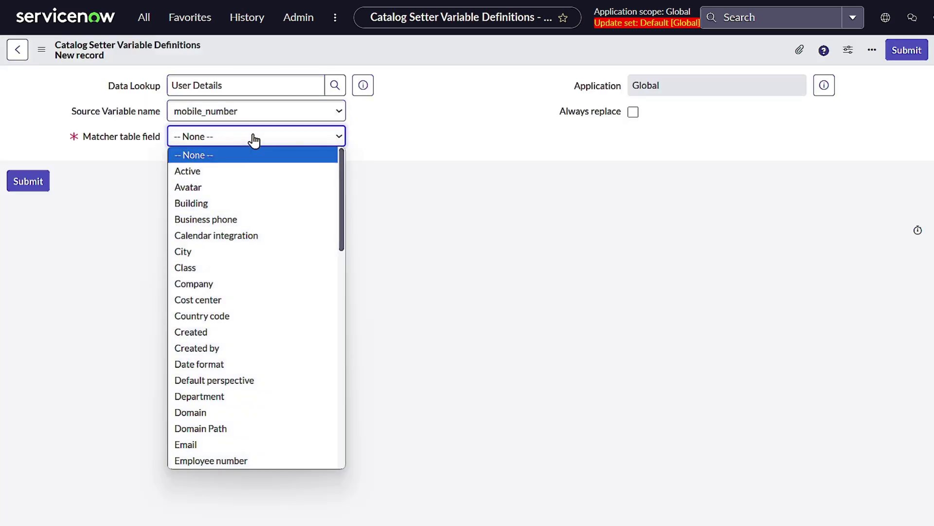
click(261, 134)
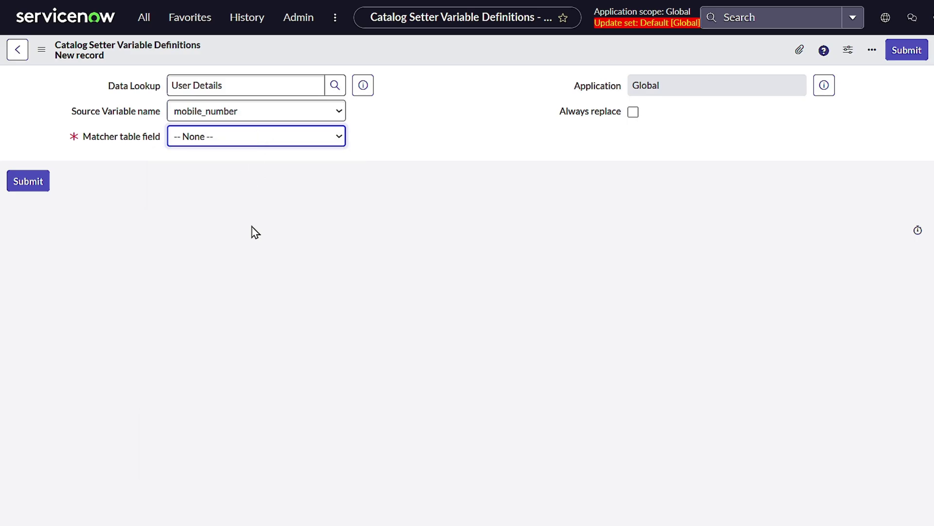
click(280, 141)
scroll(261, 294, down, 10)
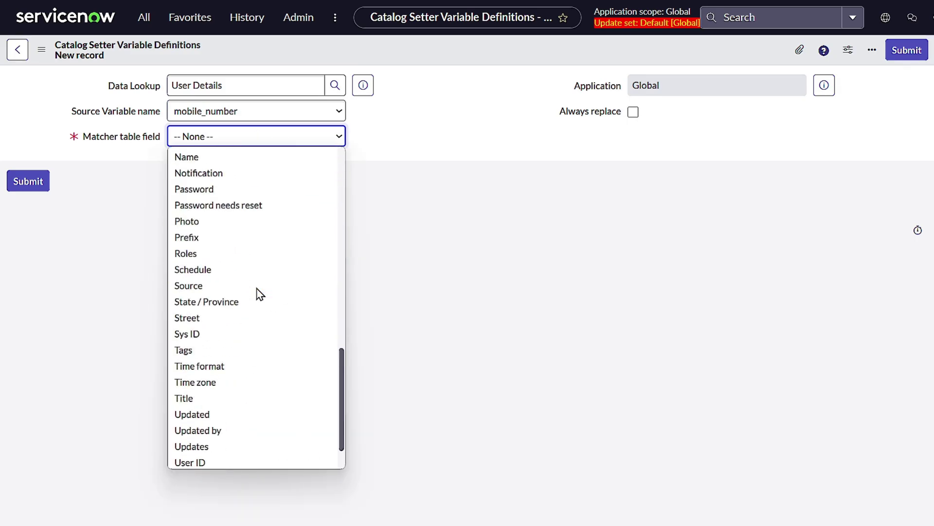
scroll(235, 354, down, 1)
scroll(238, 284, up, 5)
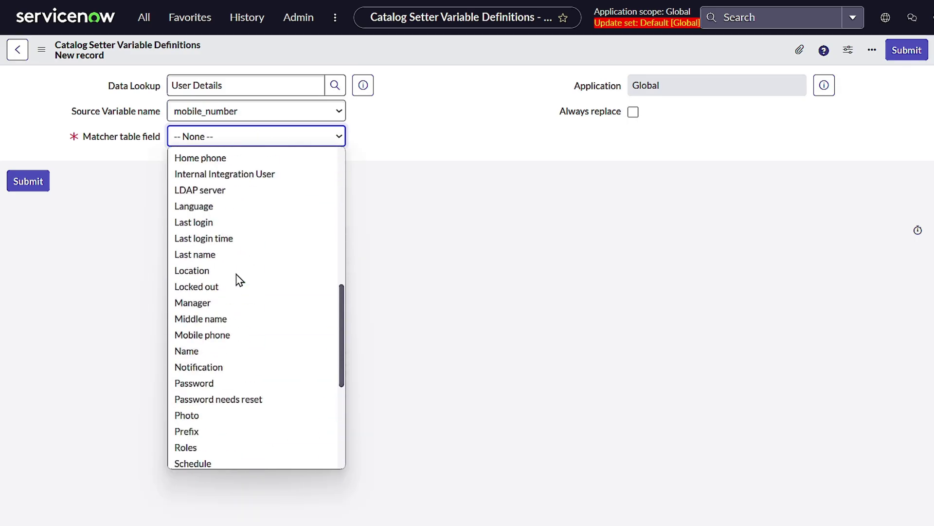
click(241, 342)
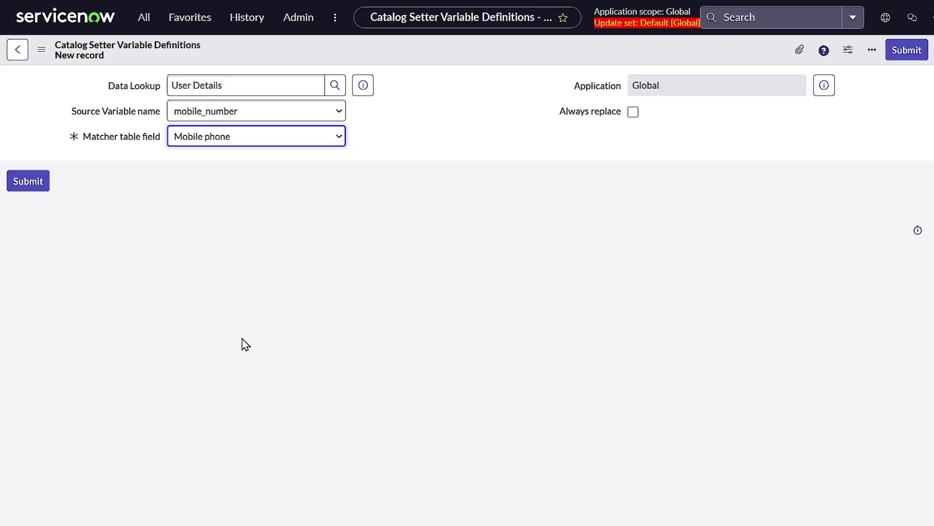
click(633, 112)
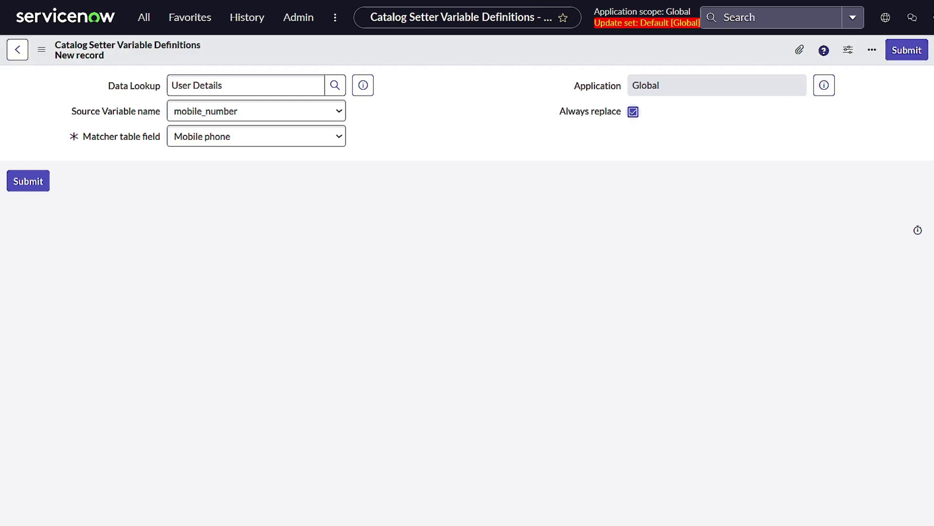
click(916, 52)
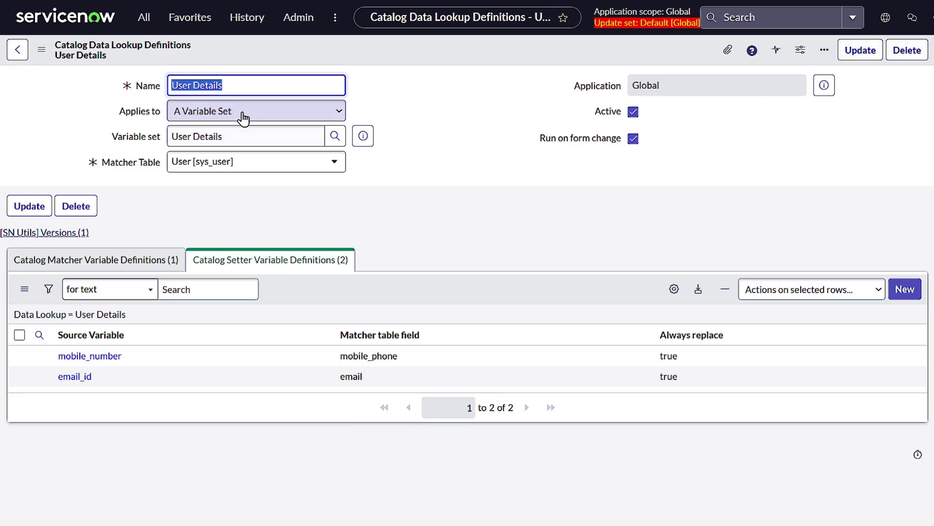
Return to the Meet catalog item order form through History.
click(239, 16)
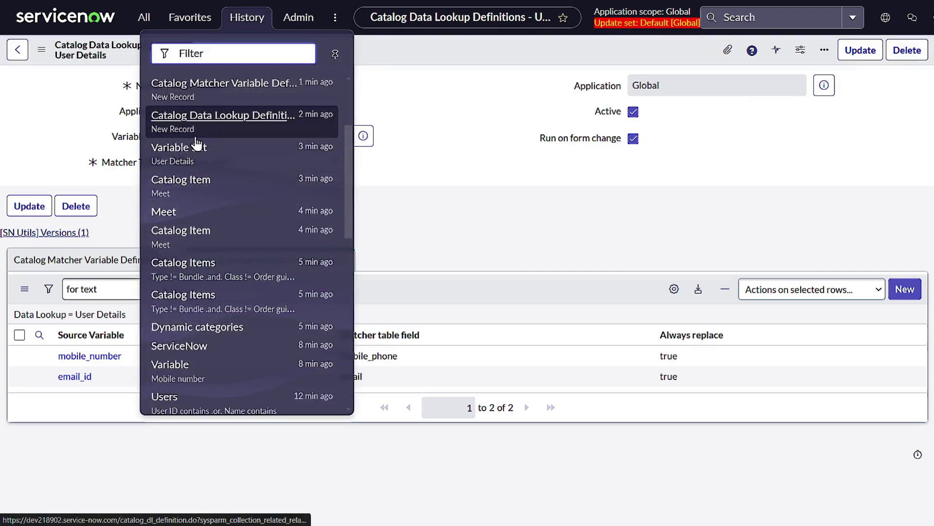
click(203, 211)
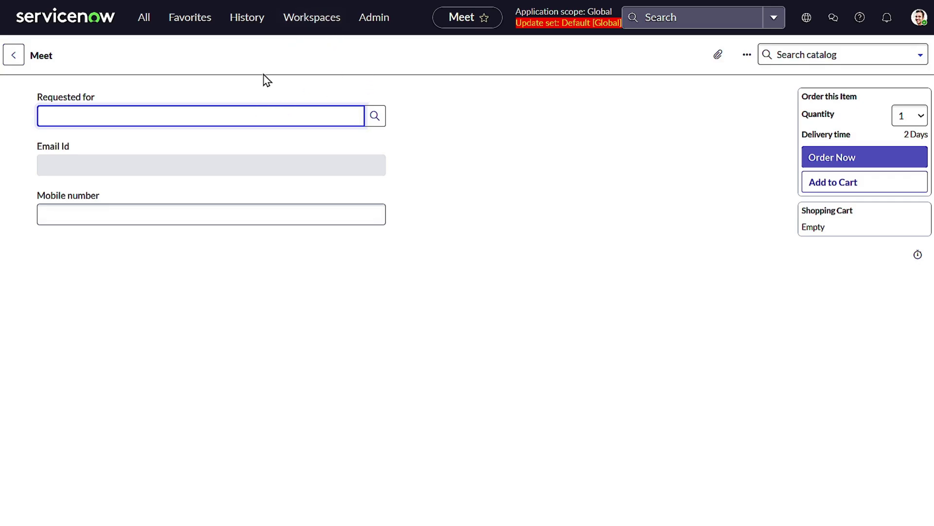
click(146, 25)
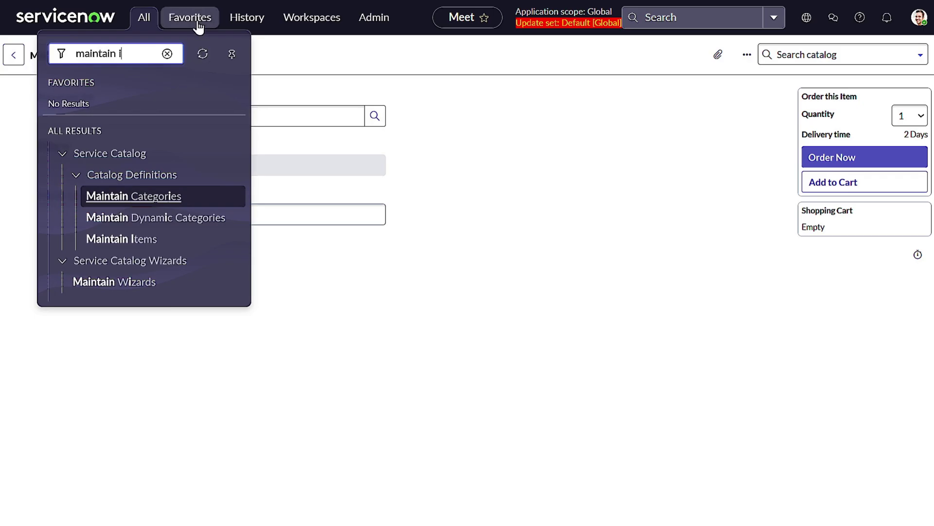
click(425, 115)
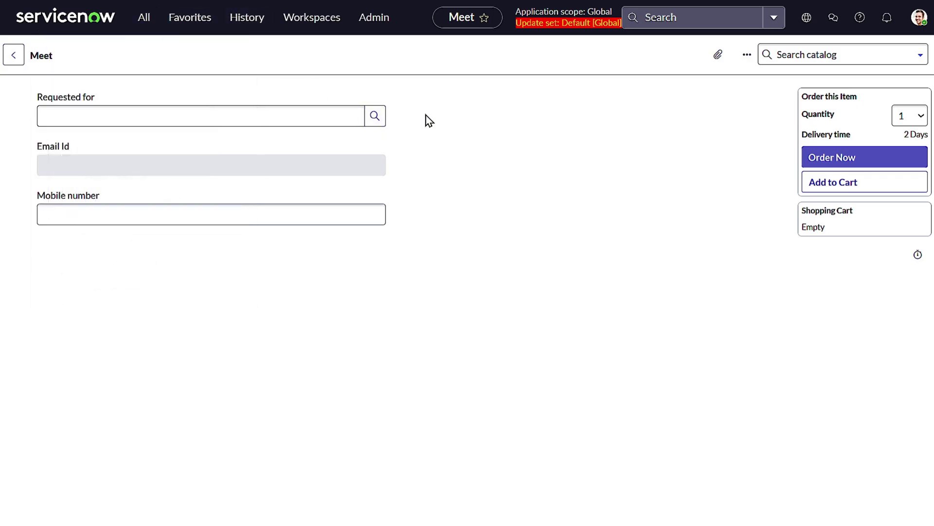
Run the /u slash command to list users.
key(slash)
text(u)
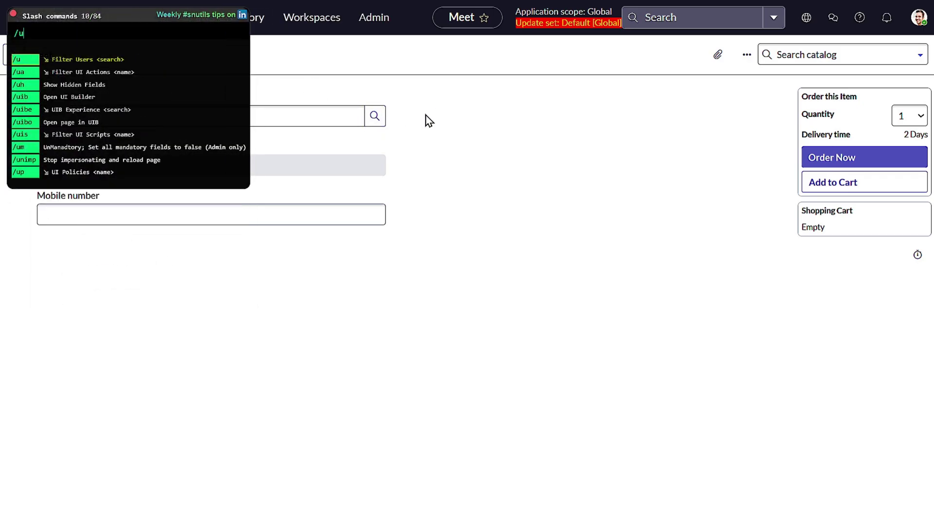
key(Escape)
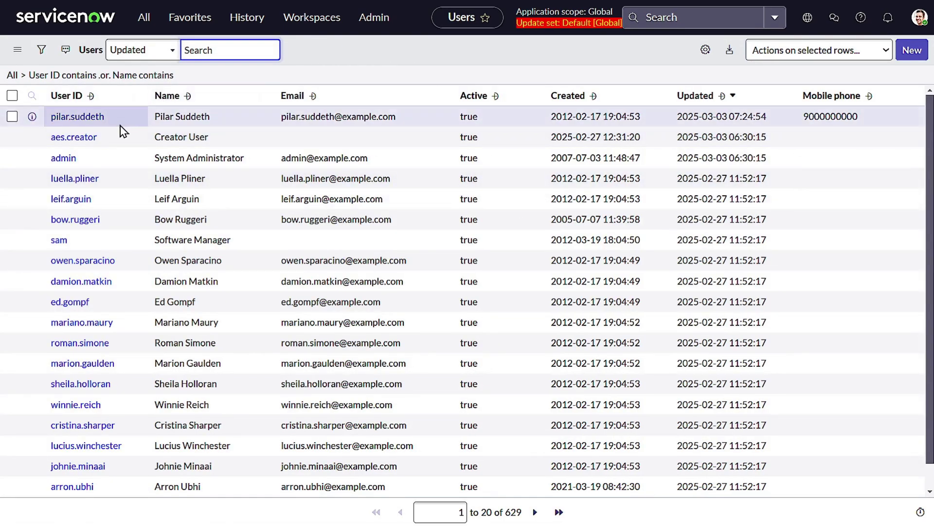
Copy the first user's name from the Users list Name column.
drag(123, 122, 225, 122)
click(225, 121)
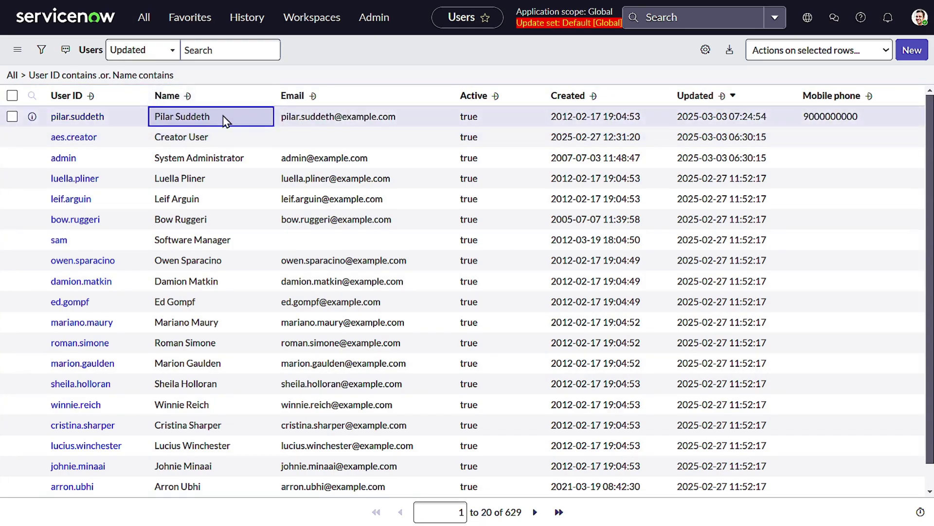
double_click(225, 121)
key(ctrl+c)
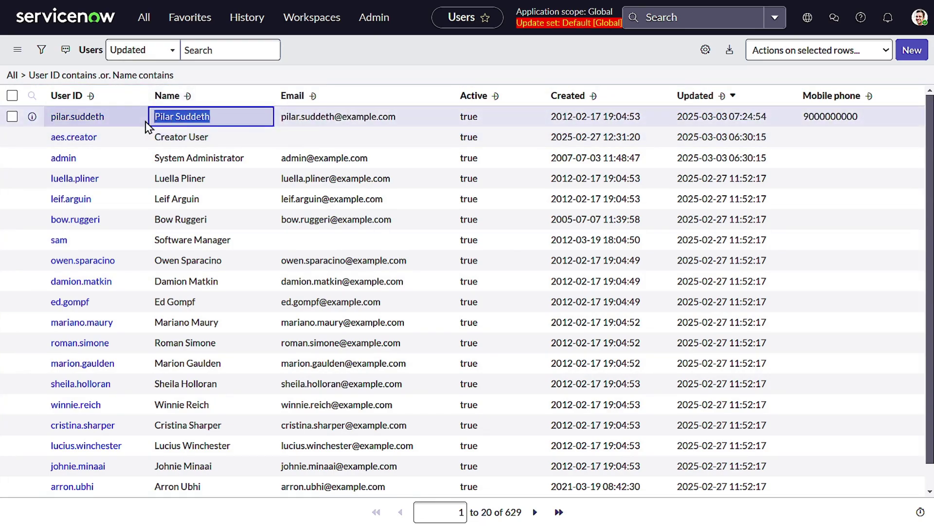
click(247, 18)
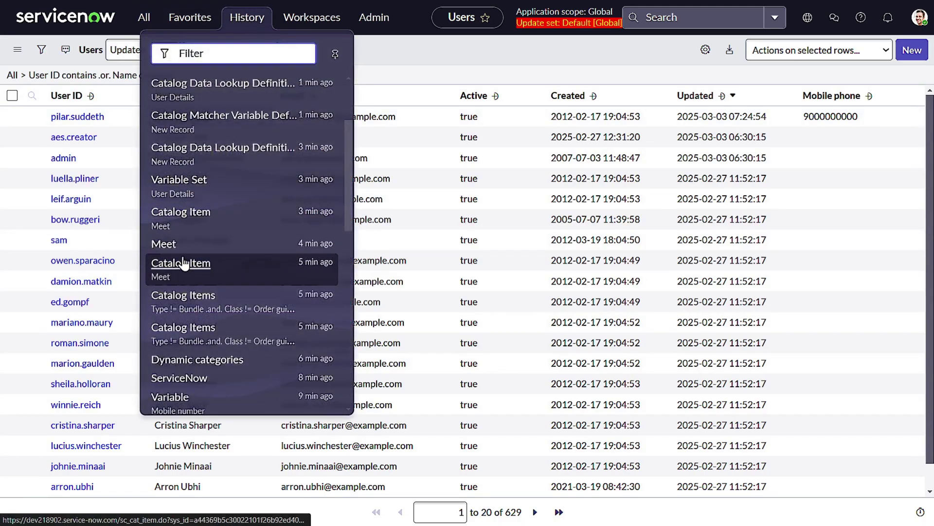
On the Meet form, set Requested for to the pasted user so Email Id and Mobile number auto-fill.
click(185, 251)
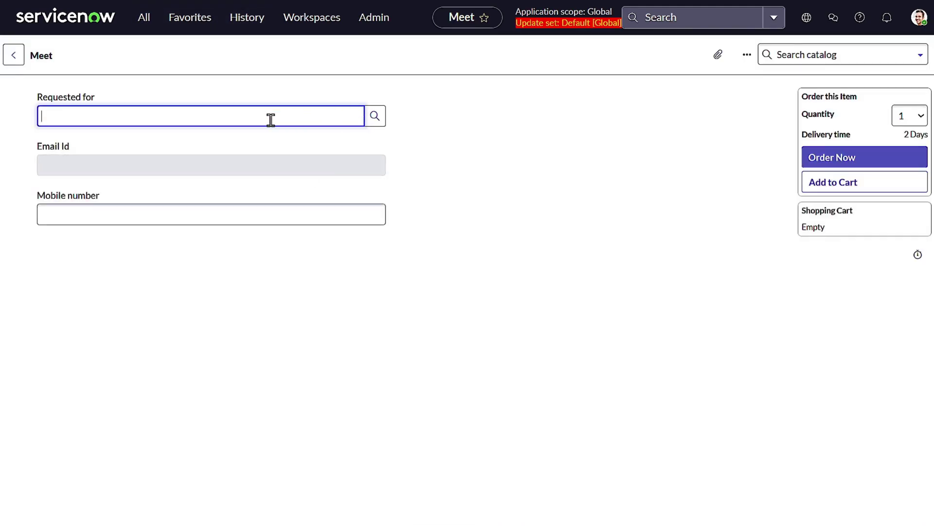
key(ctrl+v)
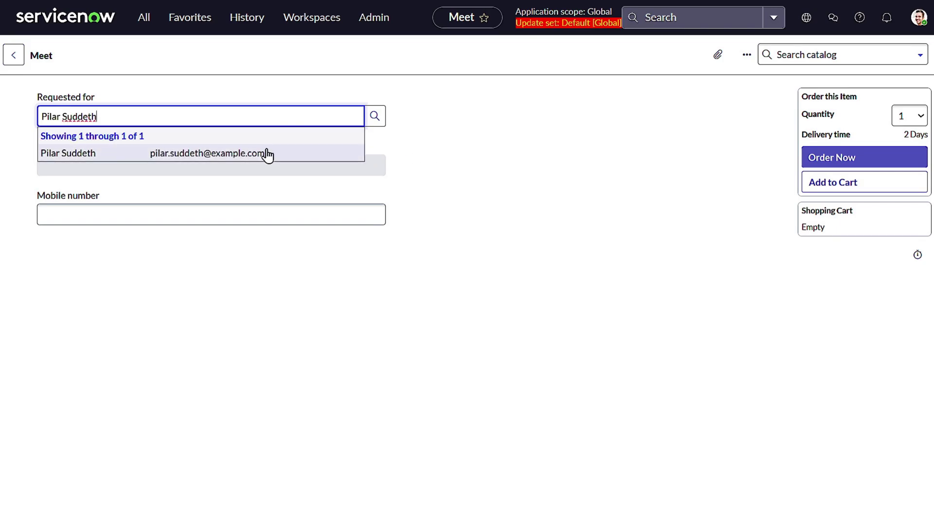
click(268, 158)
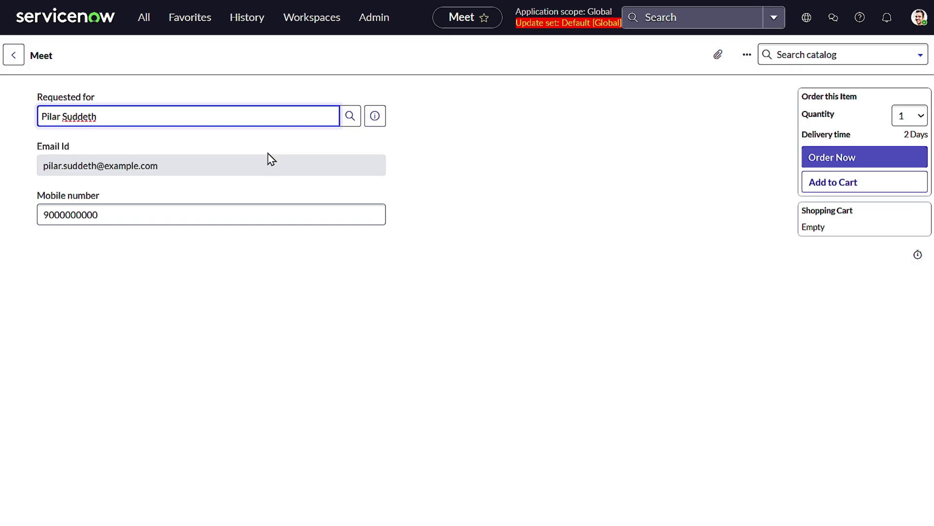
Replace the auto-filled Mobile number with a different number.
click(212, 211)
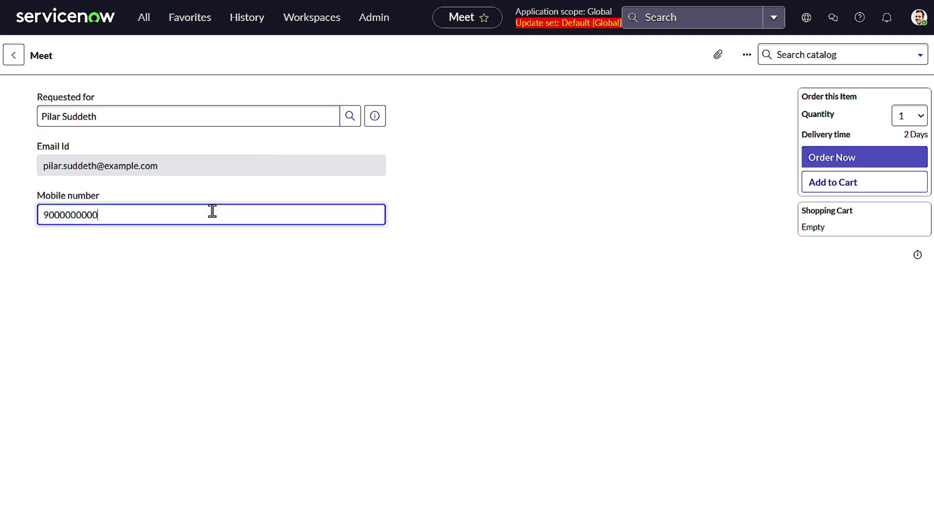
key(BackSpace)
key(BackSpace)
key(BackSpace)
key(BackSpace)
key(BackSpace)
key(BackSpace)
key(BackSpace)
key(BackSpace)
key(BackSpace)
key(BackSpace)
text(88888)
key(Tab)
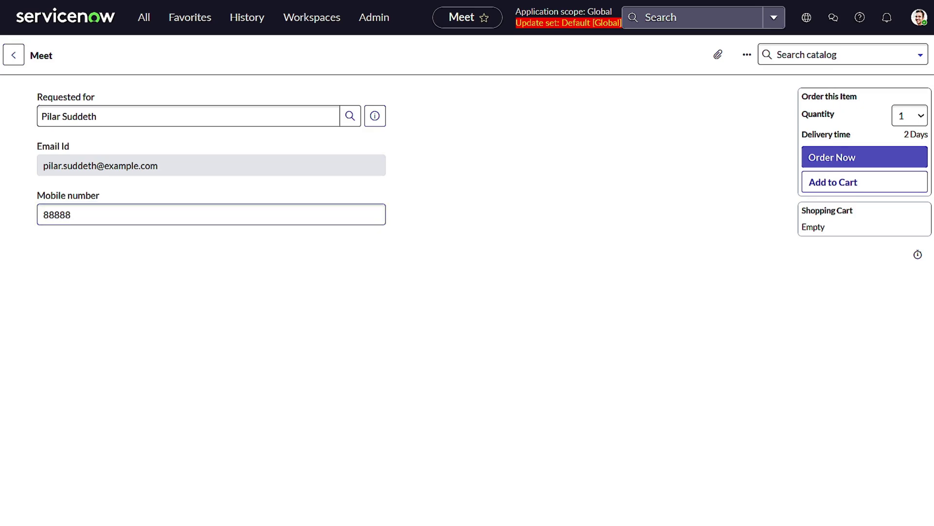